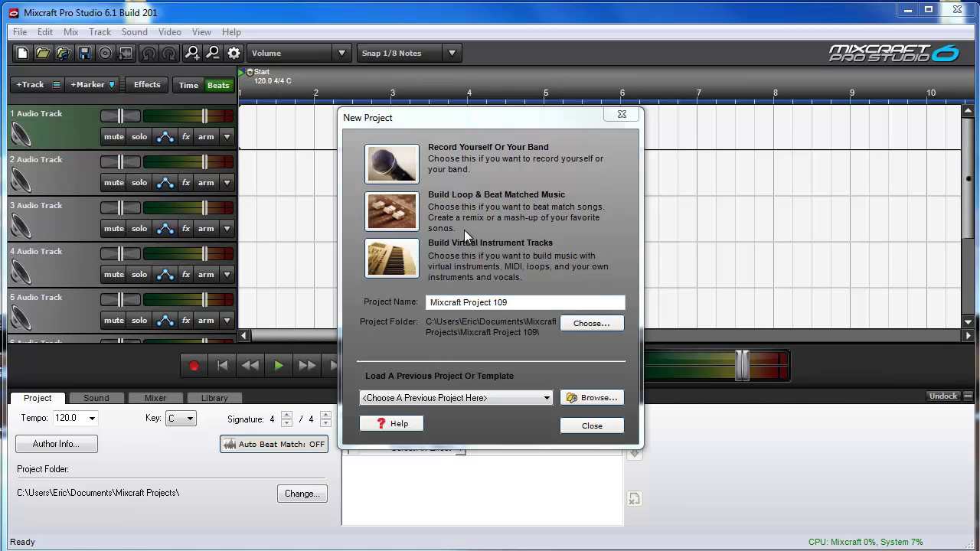
Step: Create a new Record Yourself Or Your Band project with Auto Beat Match switched on
click(404, 212)
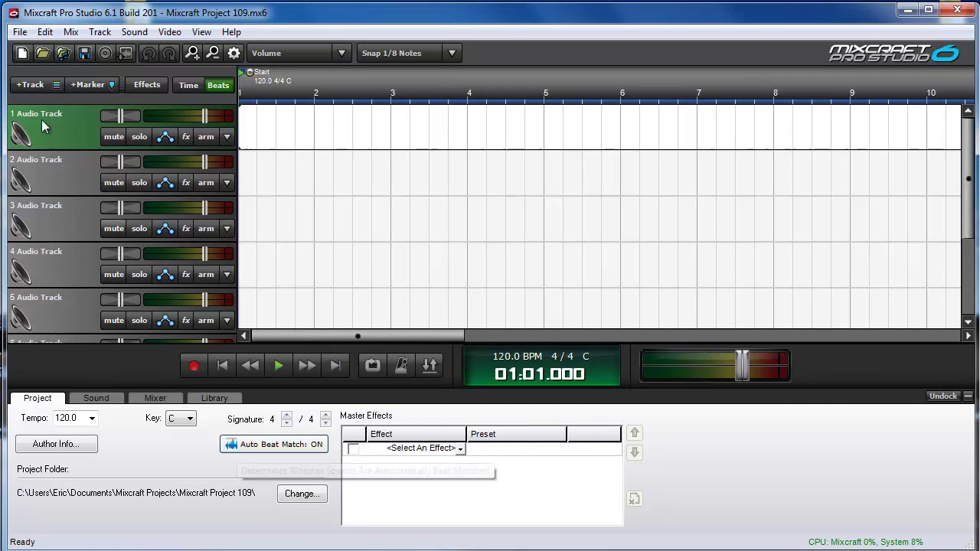
click(21, 52)
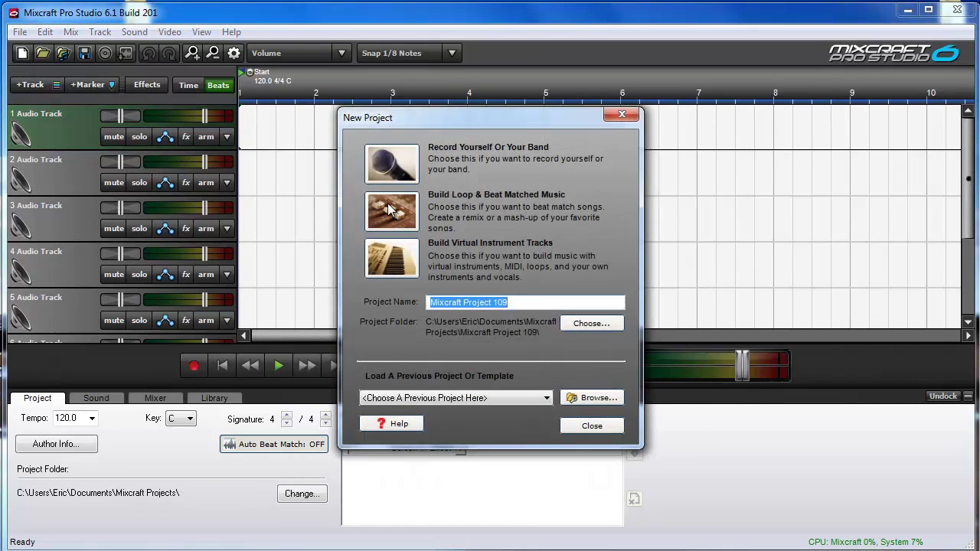
click(389, 159)
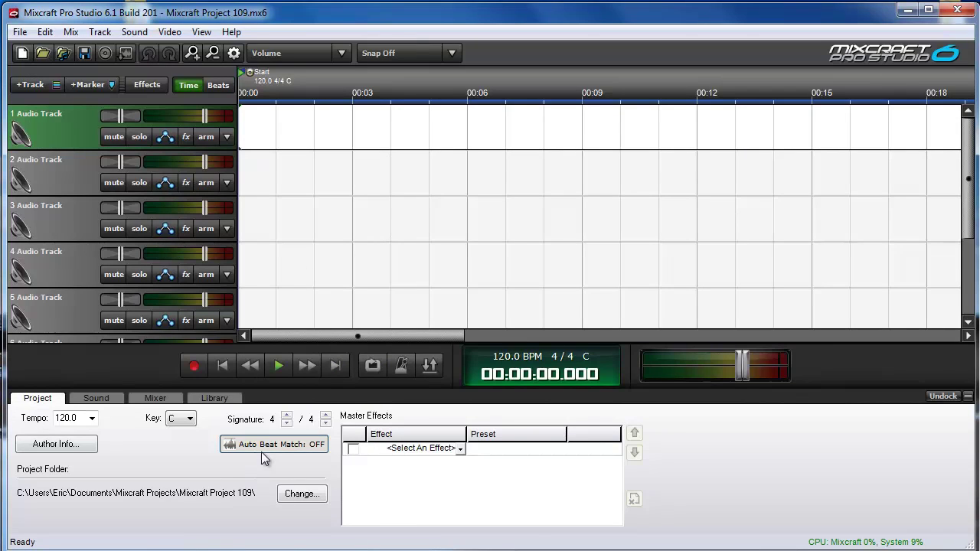
click(284, 447)
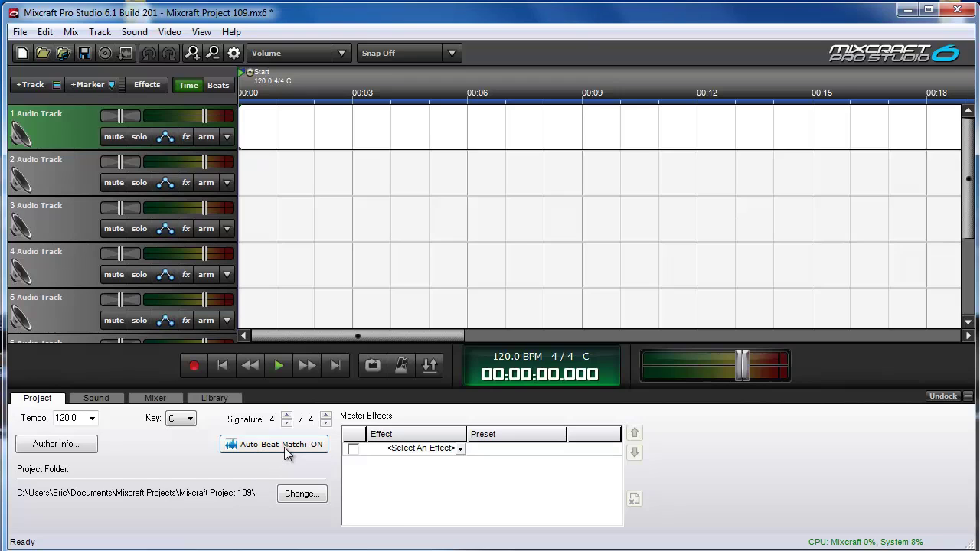
Step: Add Burn Me 01.mp3 to track 1 at 129 bpm, trim its silent intro, and move it to 00:00
right_click(283, 130)
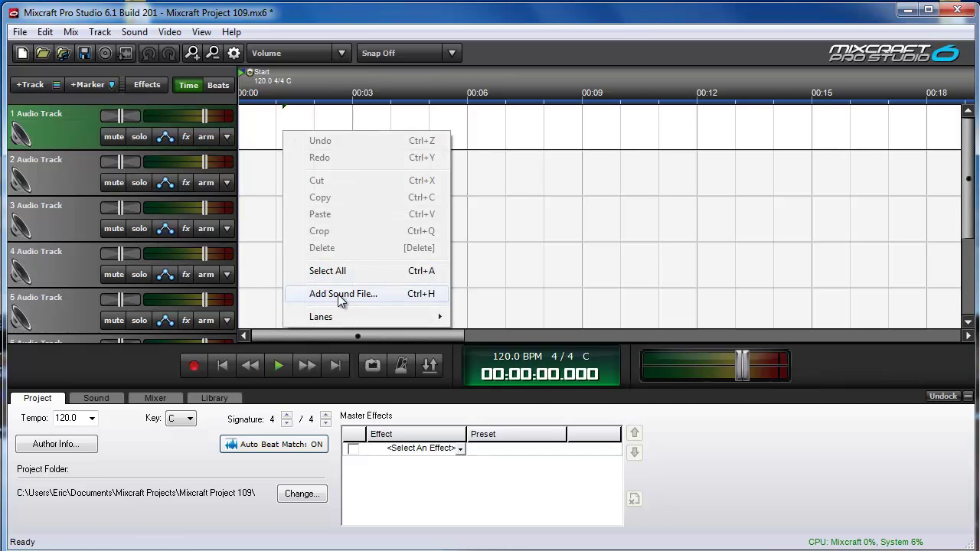
click(267, 138)
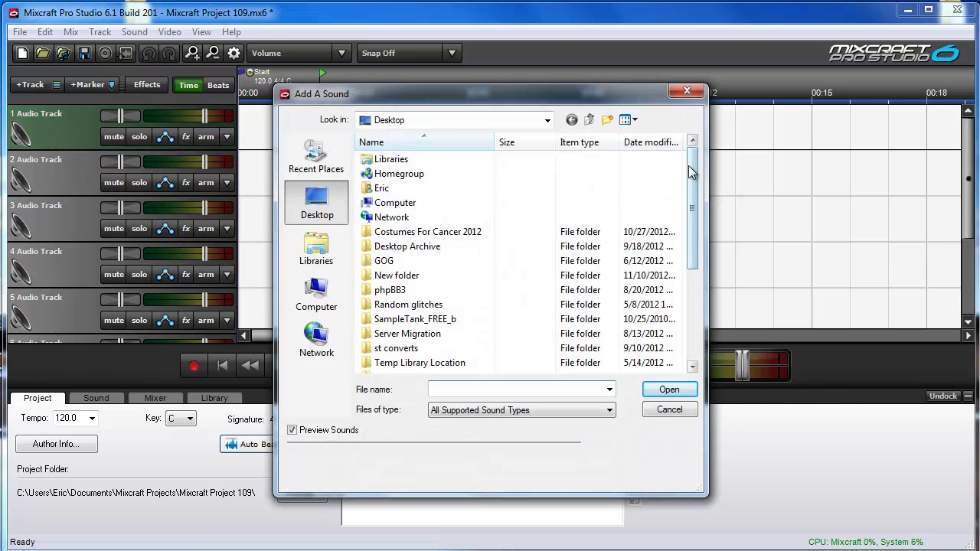
drag(688, 166, 692, 283)
double_click(406, 332)
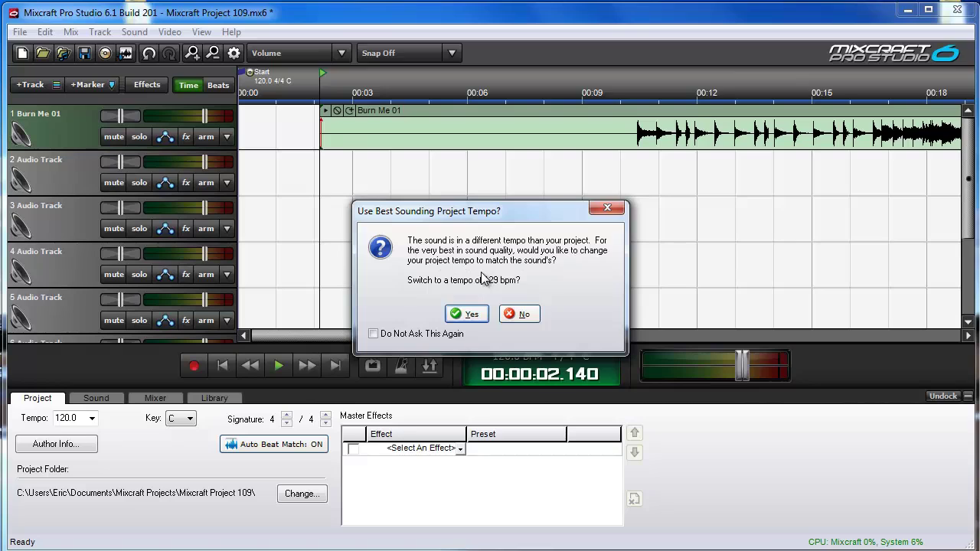
click(469, 314)
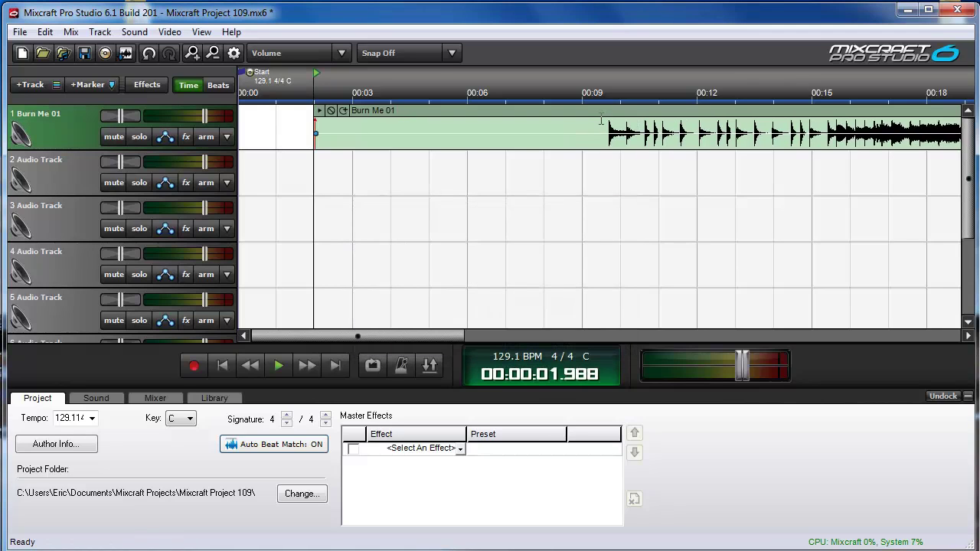
drag(331, 145, 573, 141)
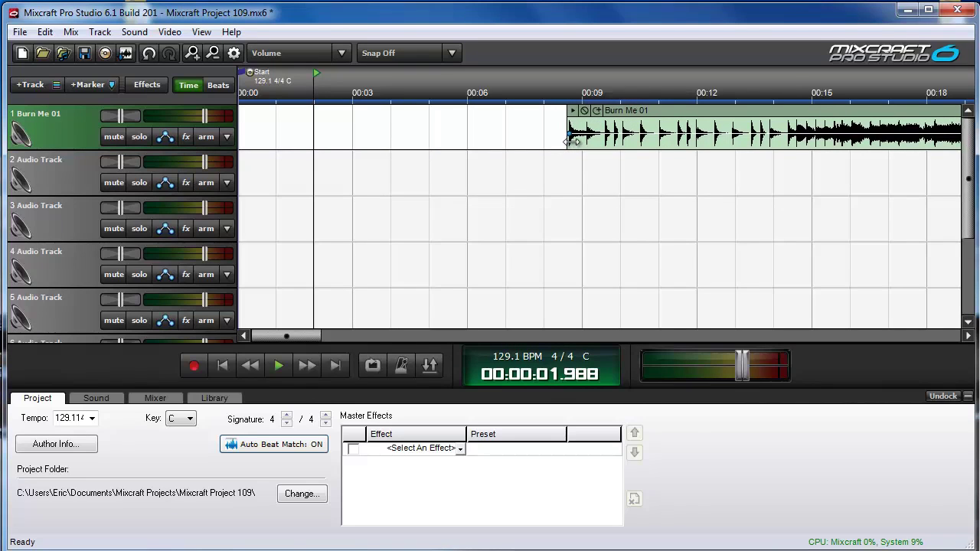
drag(642, 118, 281, 115)
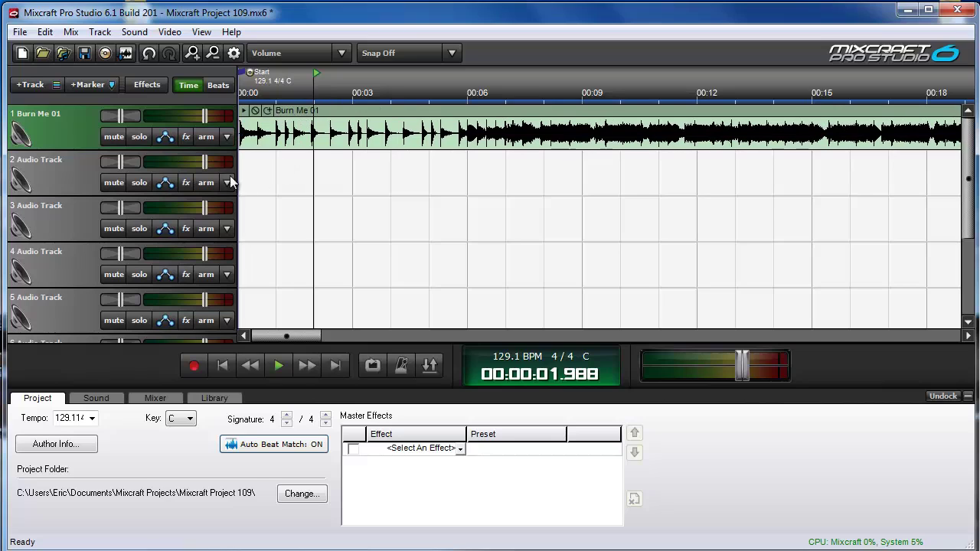
Step: Insert a video track and load still images Bottom Feeders 007 through 075 onto it
click(34, 88)
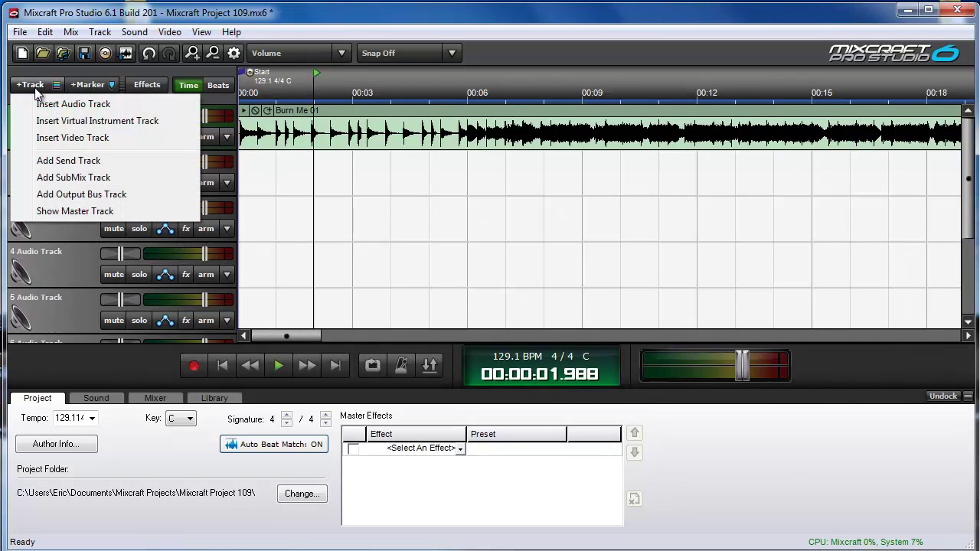
click(86, 140)
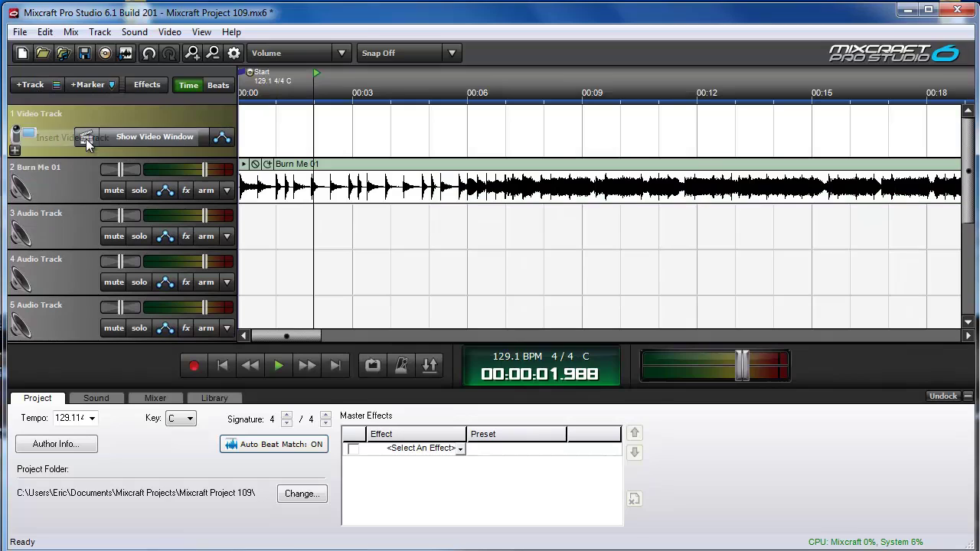
right_click(297, 138)
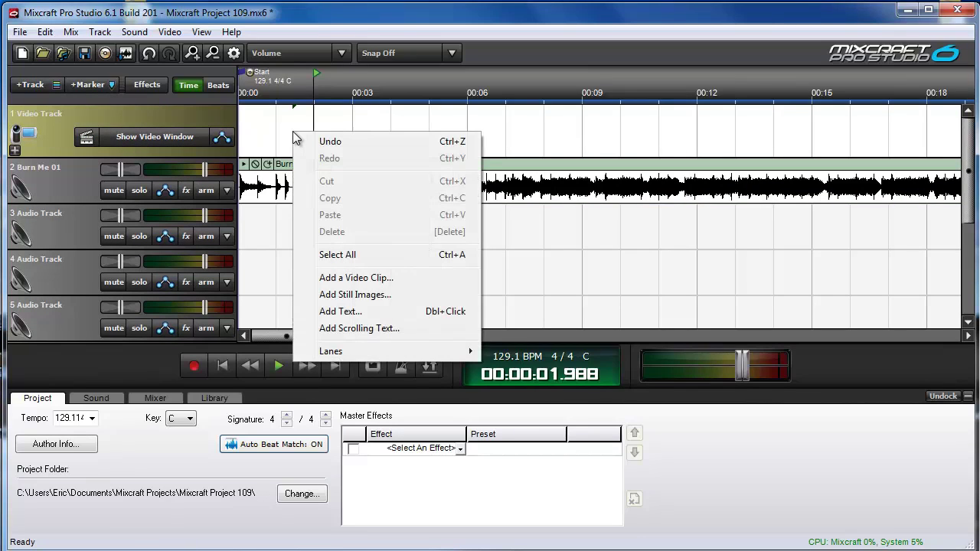
click(378, 296)
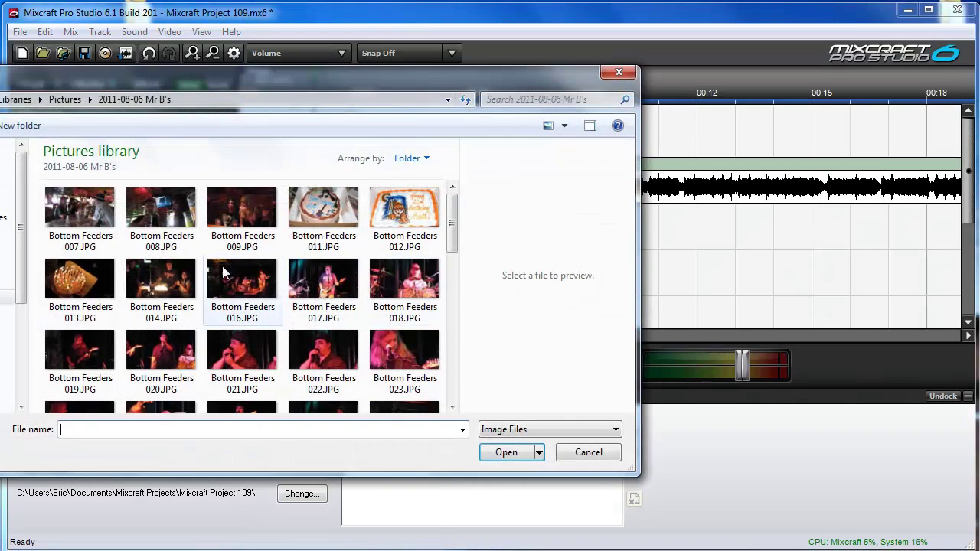
click(86, 222)
drag(454, 209, 463, 344)
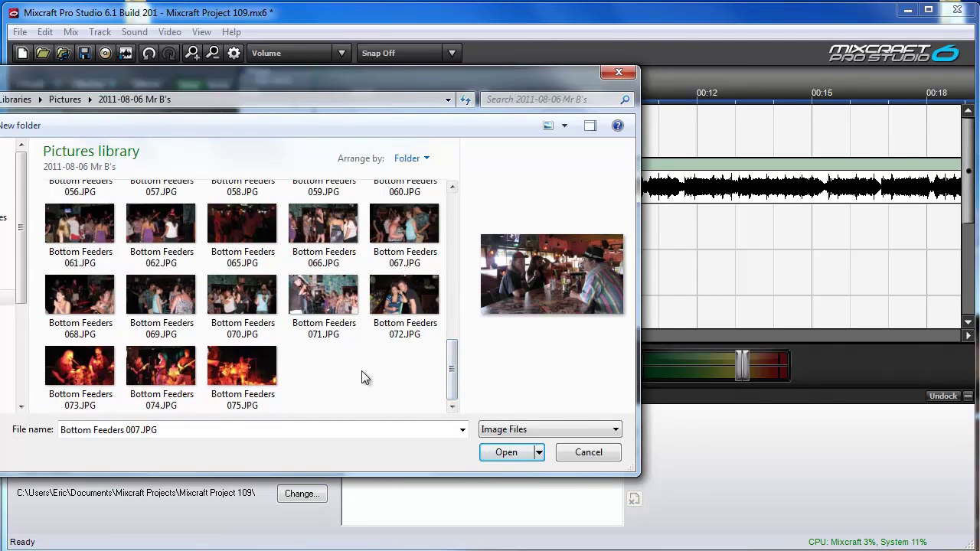
shift+click(243, 375)
click(503, 453)
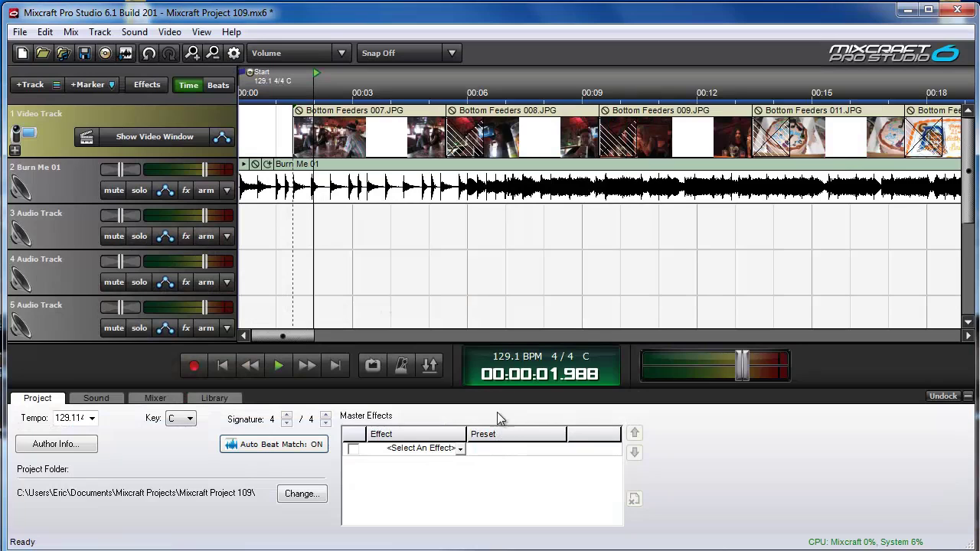
Step: Select every band photo clip and drag them left so the first starts at 00:00
scroll(462, 242, down, 3)
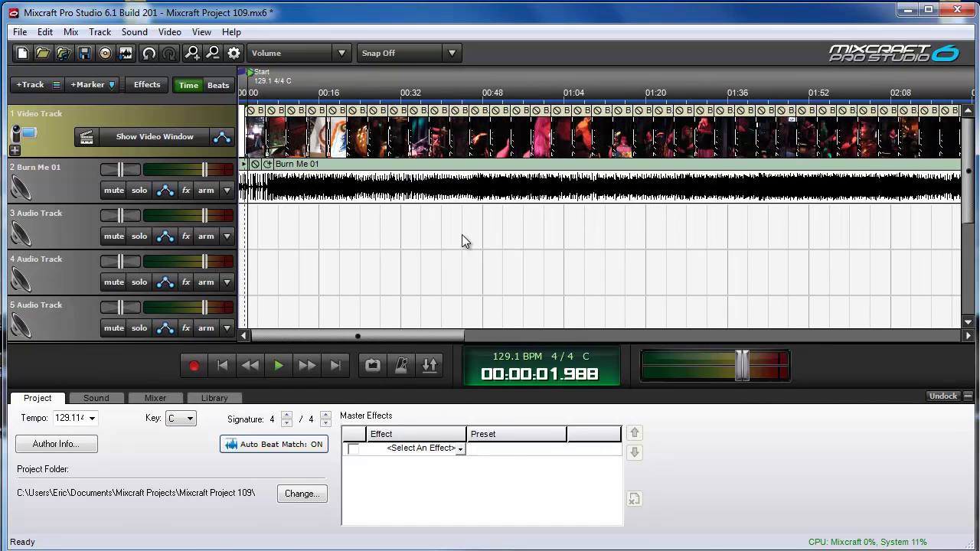
scroll(465, 242, down, 2)
drag(838, 123, 212, 137)
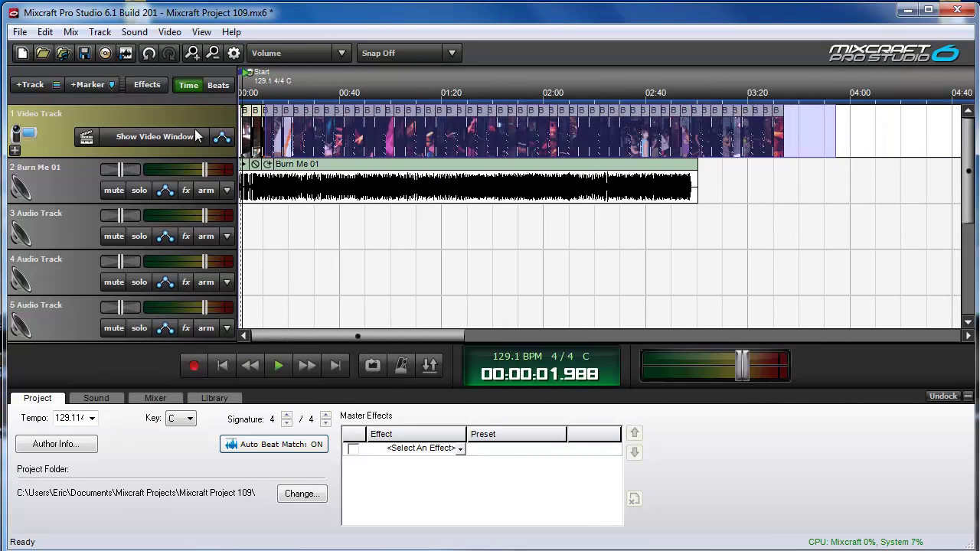
scroll(264, 138, up, 3)
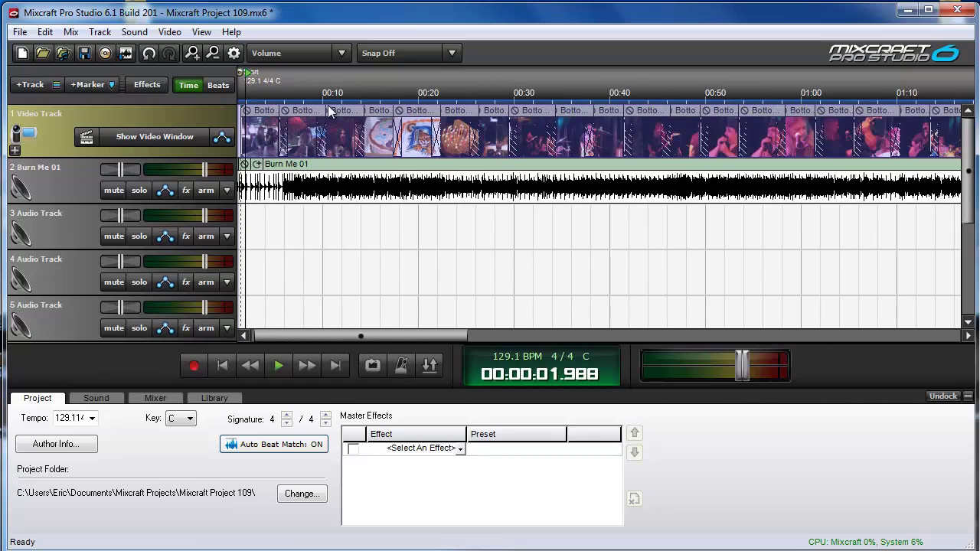
drag(349, 114, 338, 114)
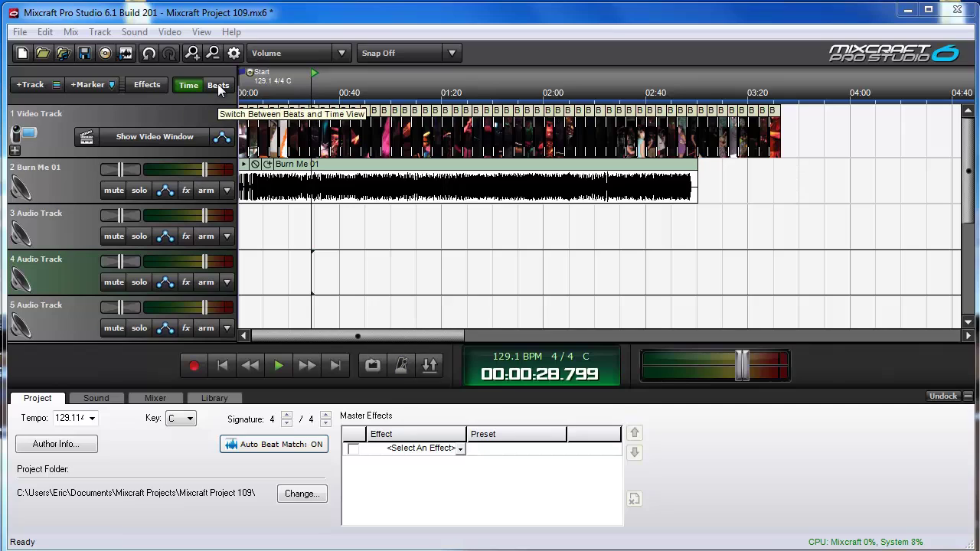
Step: Cancel the Align Clips dialog unchanged, then select the video clips from about 2:00 onward
click(164, 31)
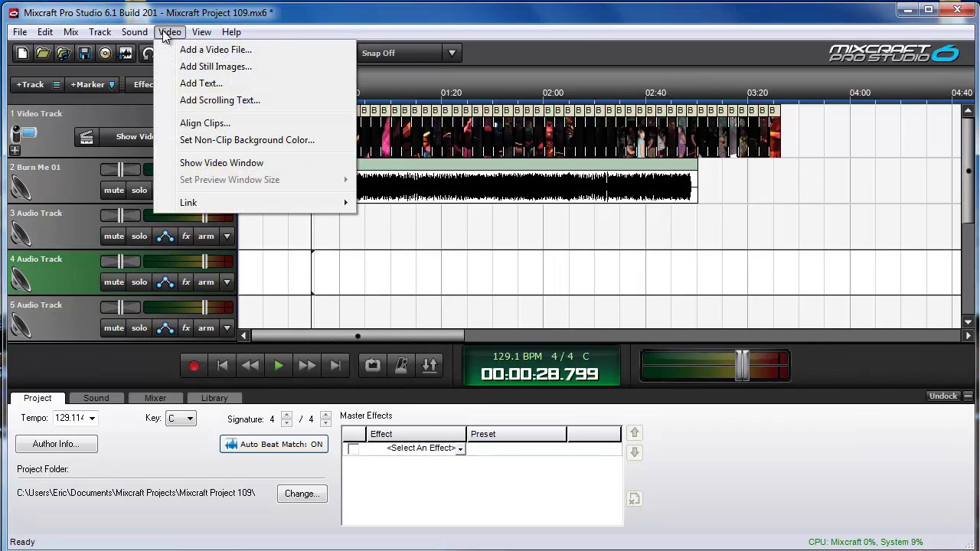
click(228, 128)
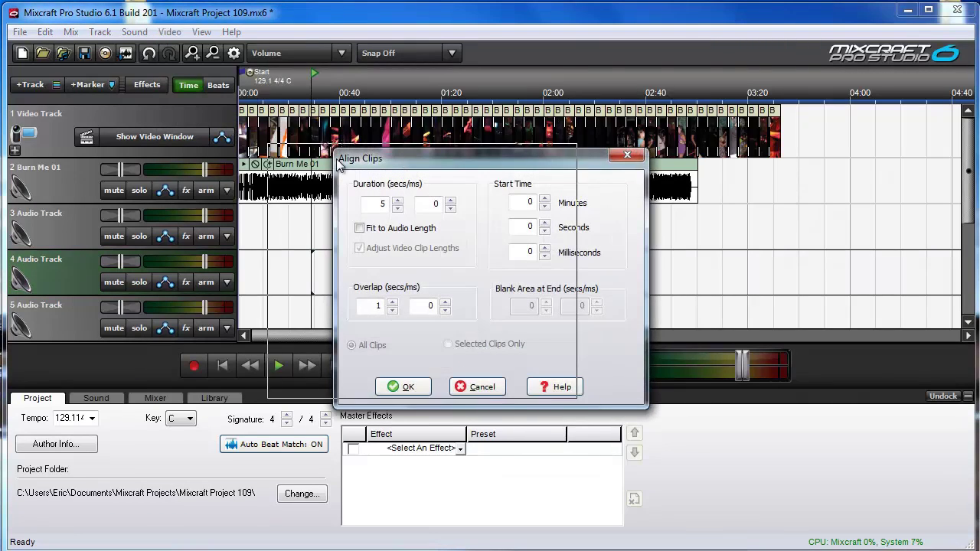
drag(405, 162, 336, 154)
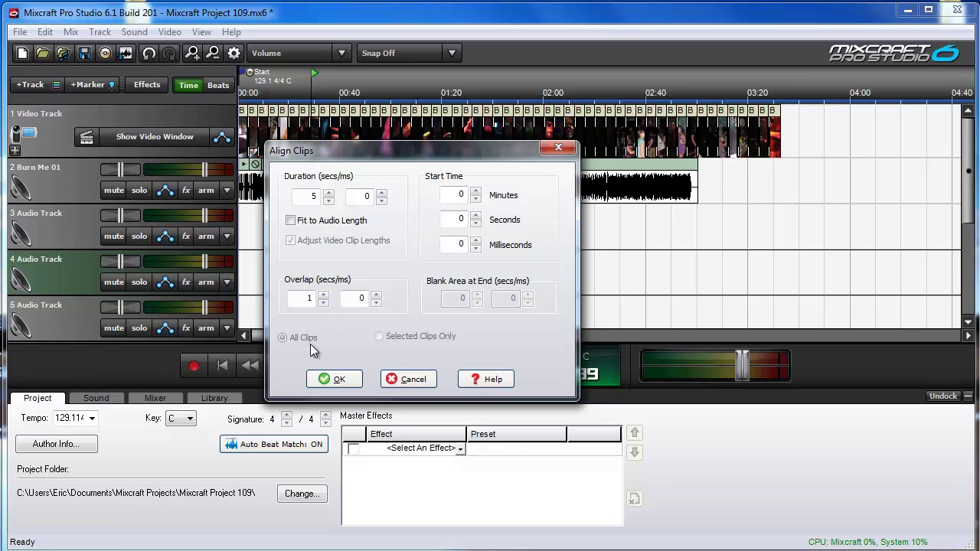
click(414, 379)
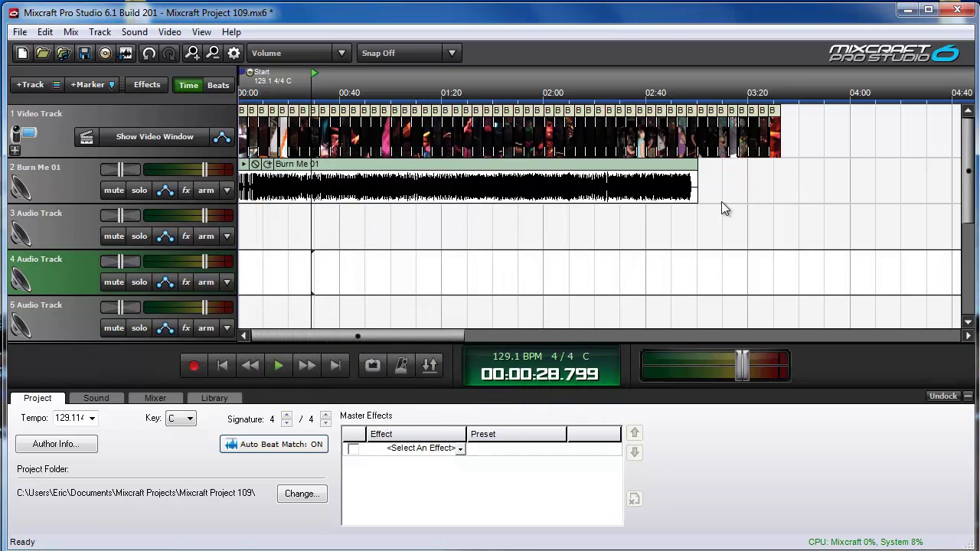
drag(818, 134, 559, 135)
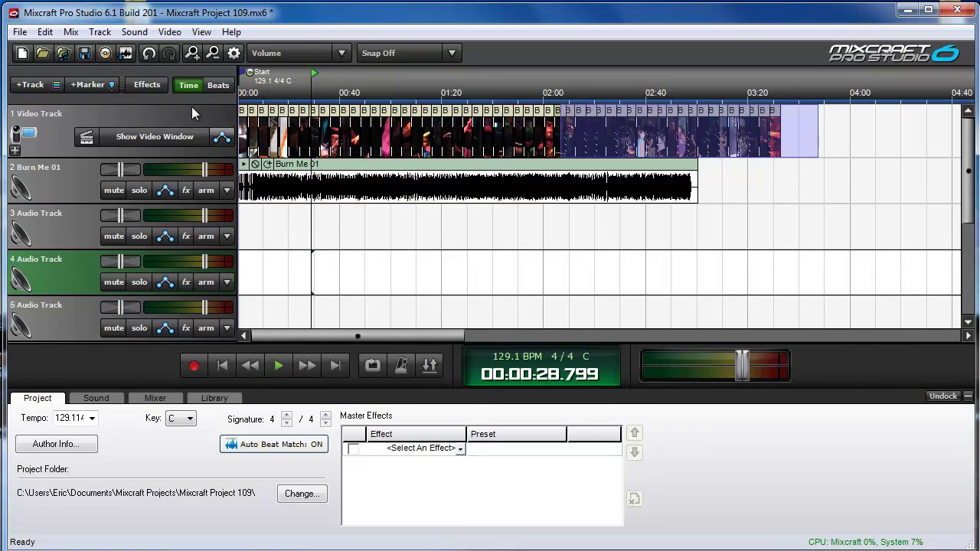
click(171, 33)
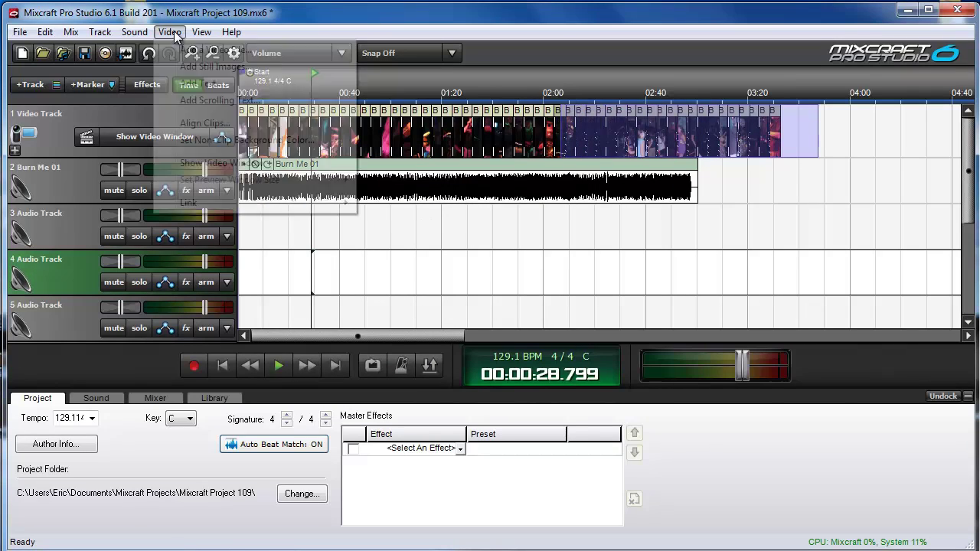
click(203, 124)
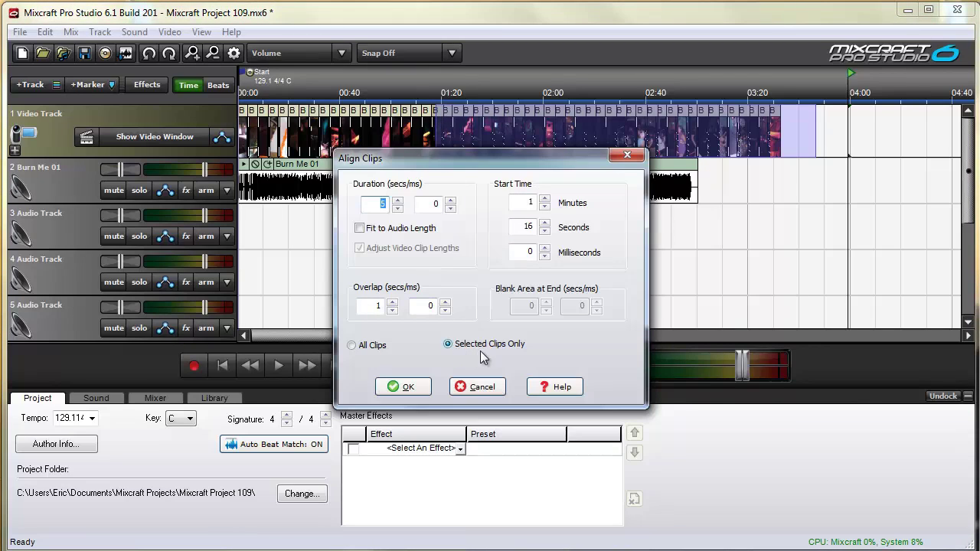
click(351, 347)
click(406, 389)
click(699, 266)
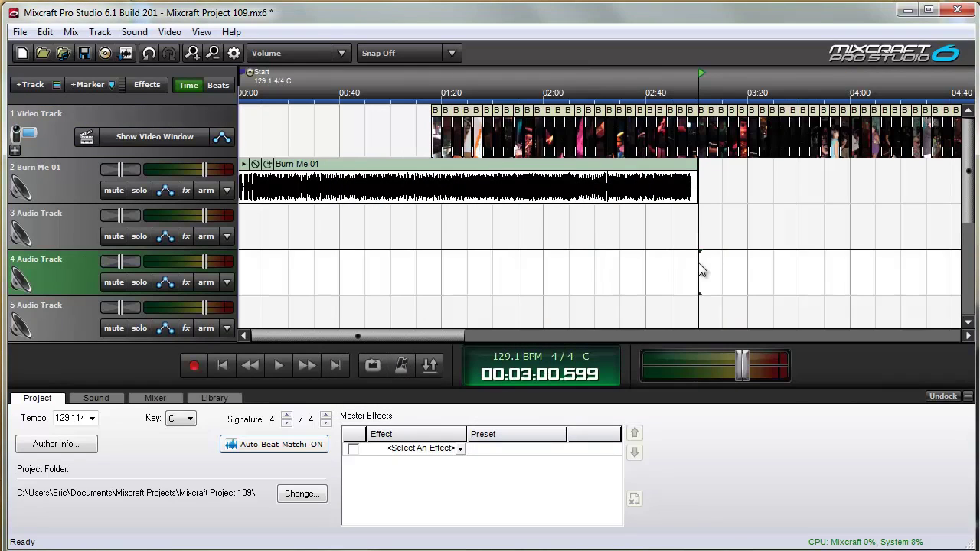
key(ctrl+z)
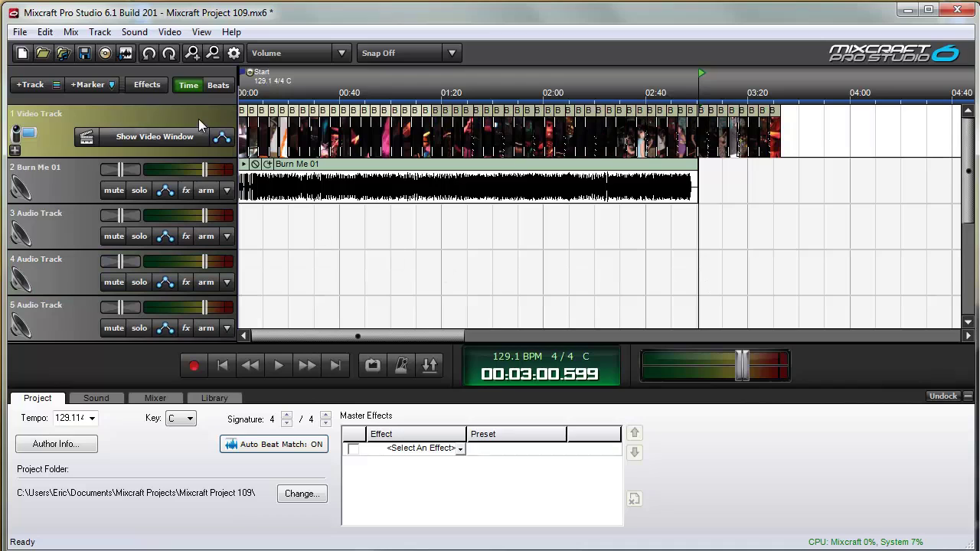
Step: Switch the timeline to Beats and align all clips from measure 1 beat 1 with 5-fraction overlap
click(220, 87)
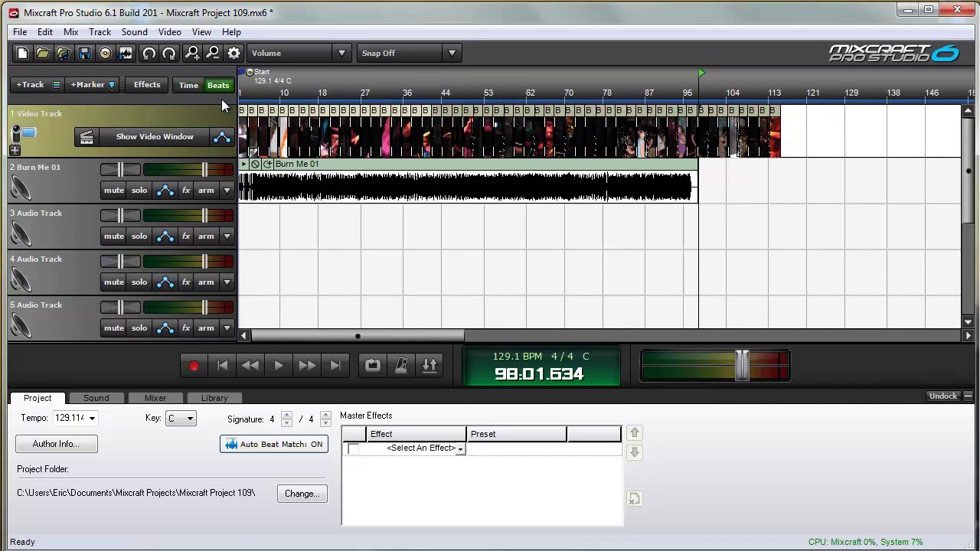
click(167, 33)
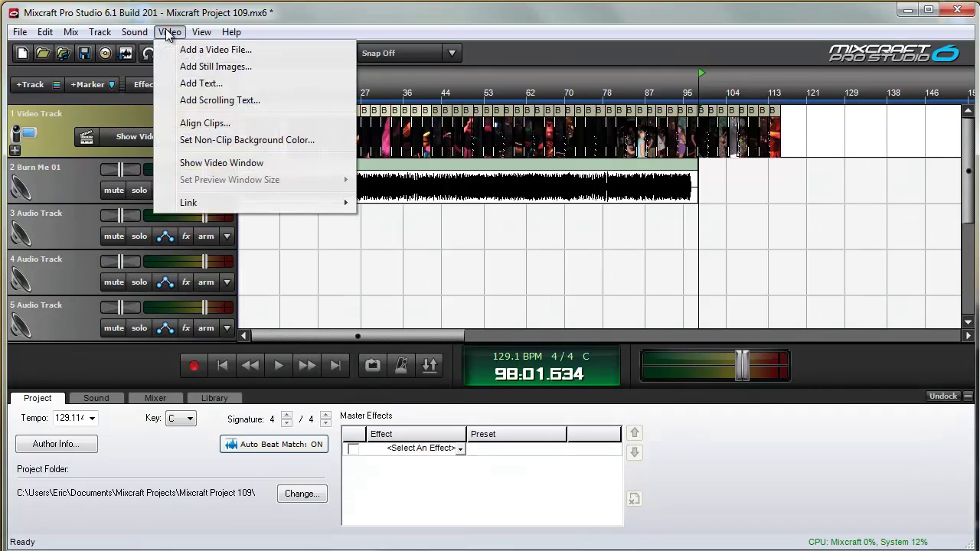
click(206, 124)
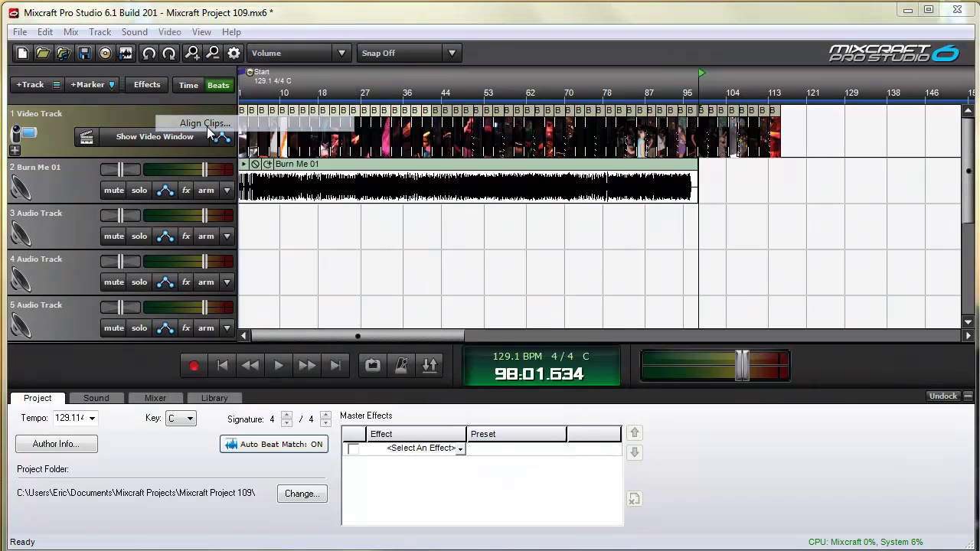
click(355, 387)
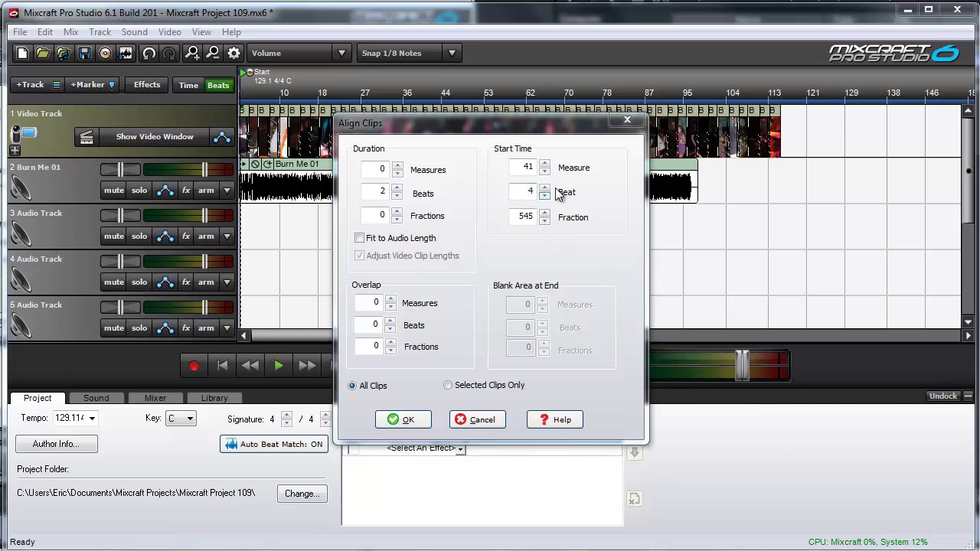
double_click(533, 168)
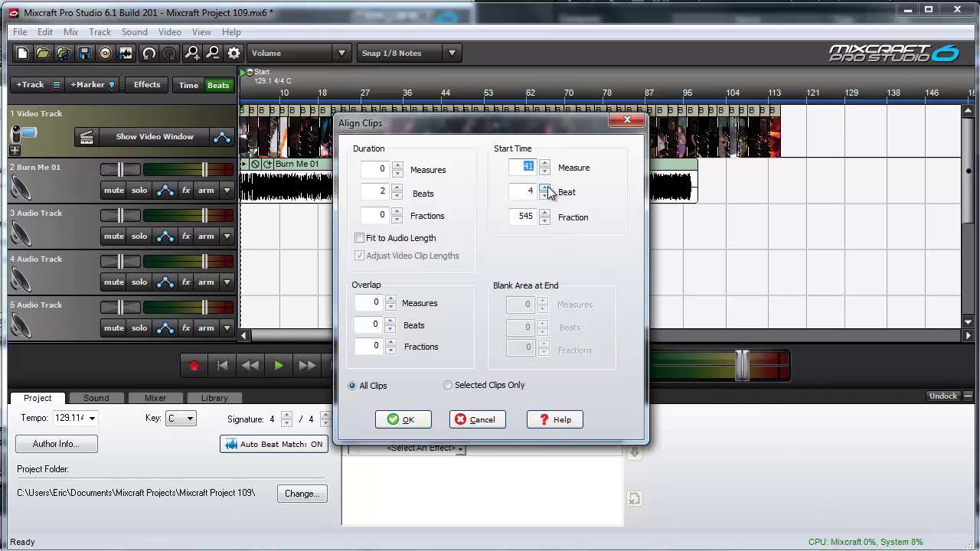
text(1)
double_click(530, 192)
text(1)
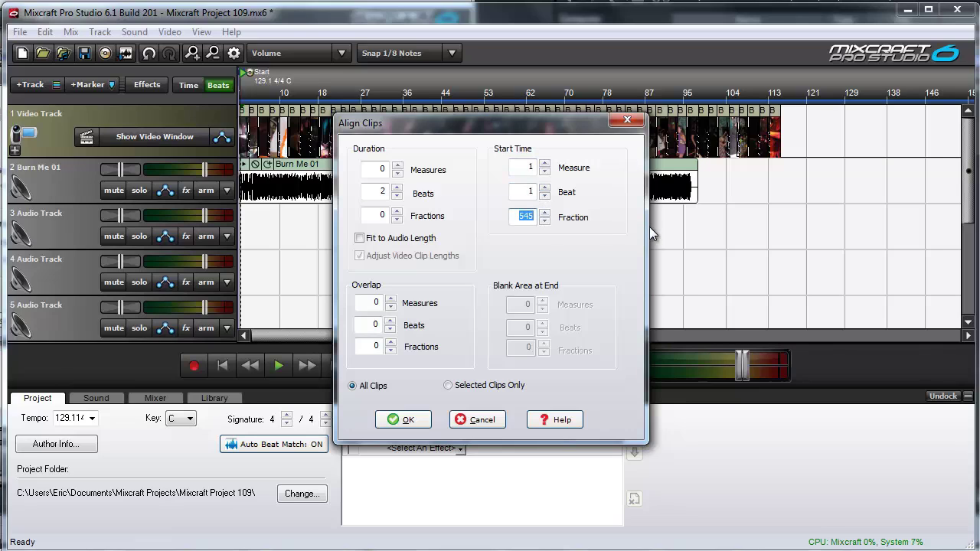
text(0)
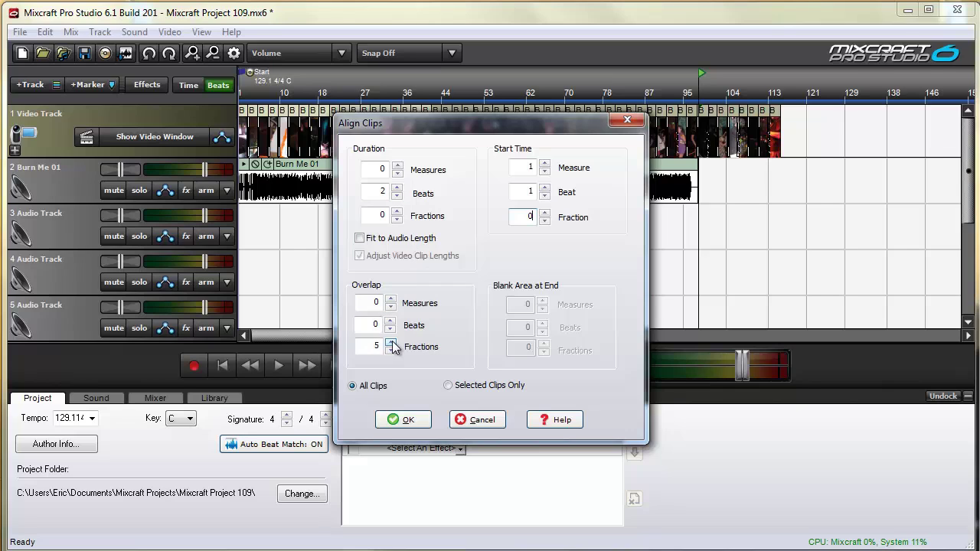
click(408, 420)
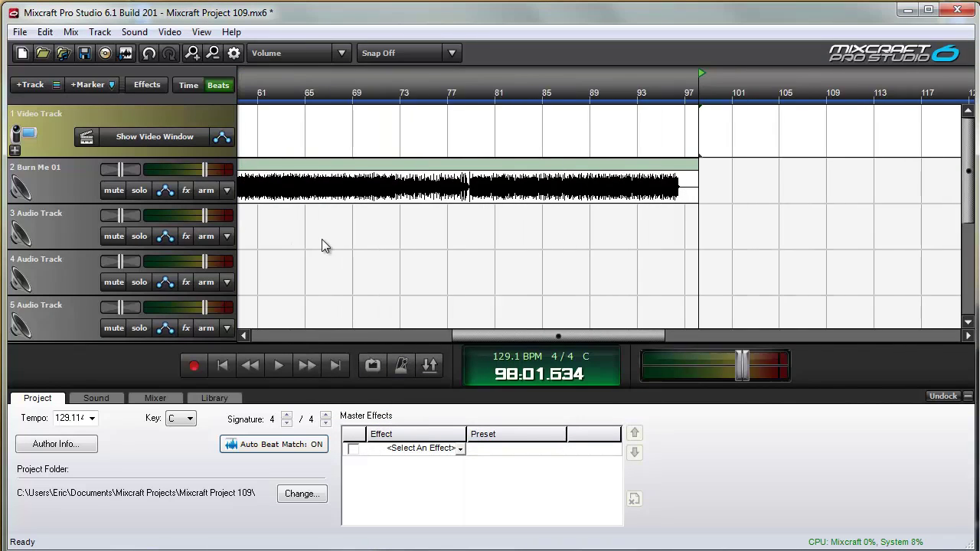
Step: Play the project from the start with the video window shown, then stop and zoom out
drag(753, 342, 256, 331)
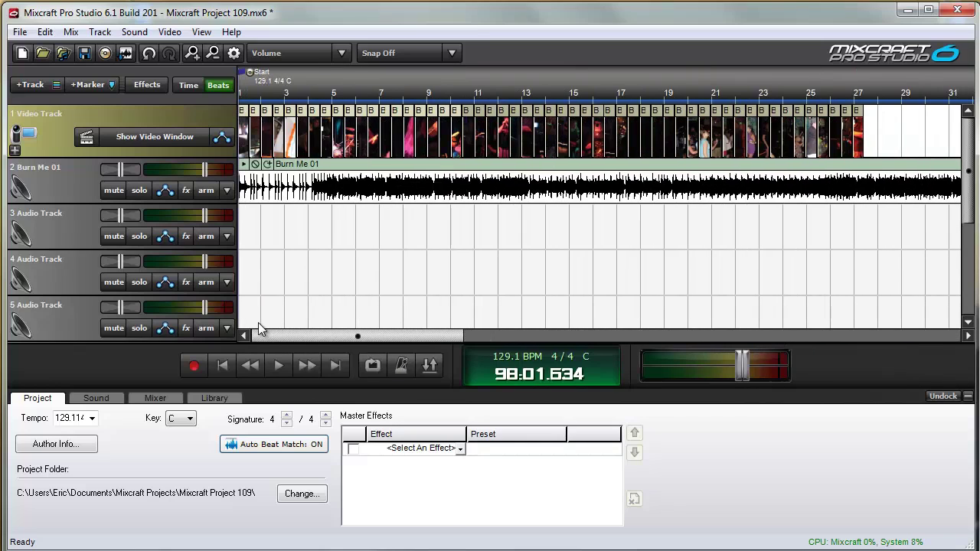
click(229, 366)
click(280, 366)
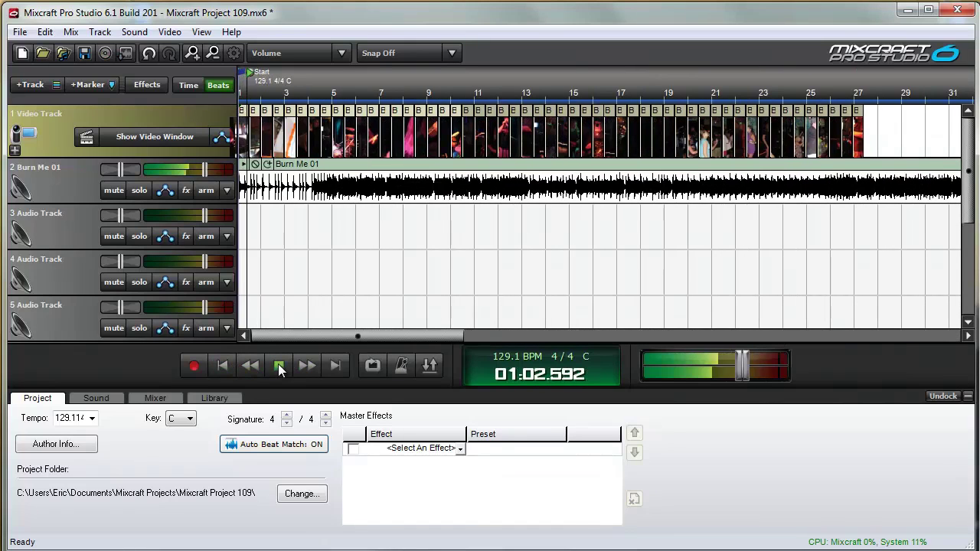
click(157, 139)
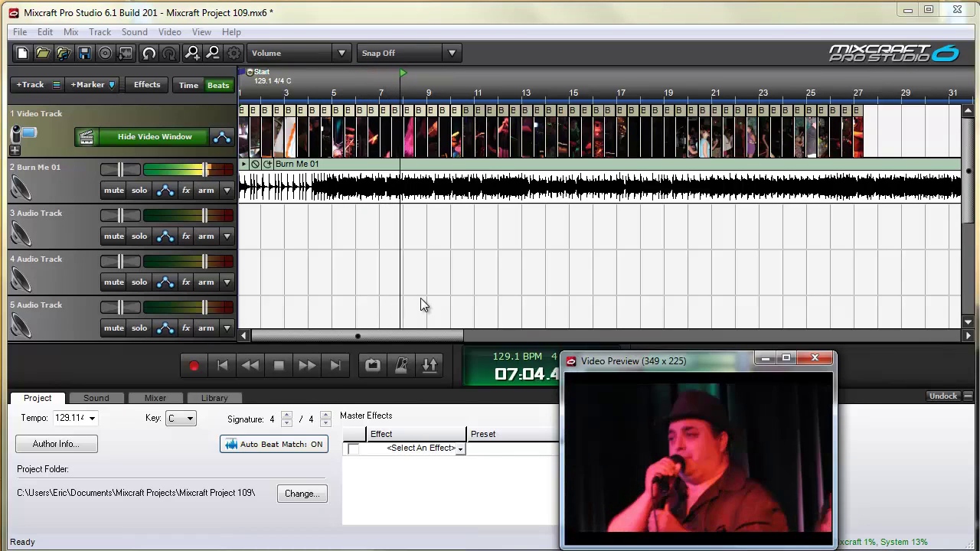
click(279, 367)
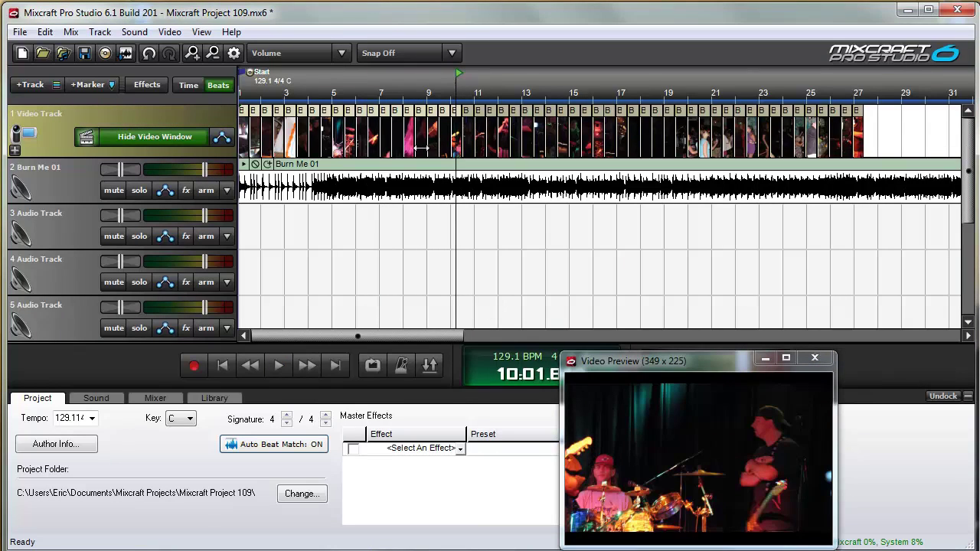
key(minus)
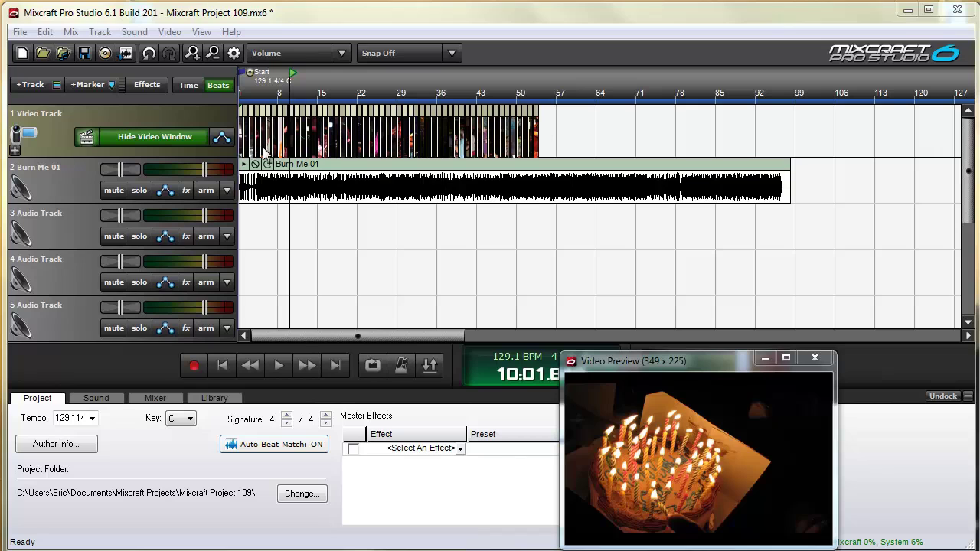
Step: Align all clips with Fit to Audio Length, then play back from around bar 37
click(169, 32)
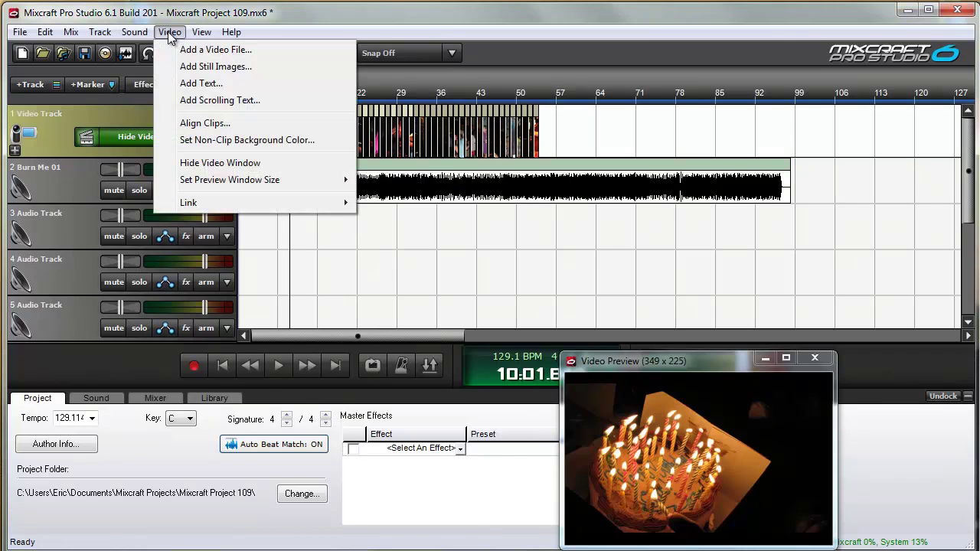
click(221, 123)
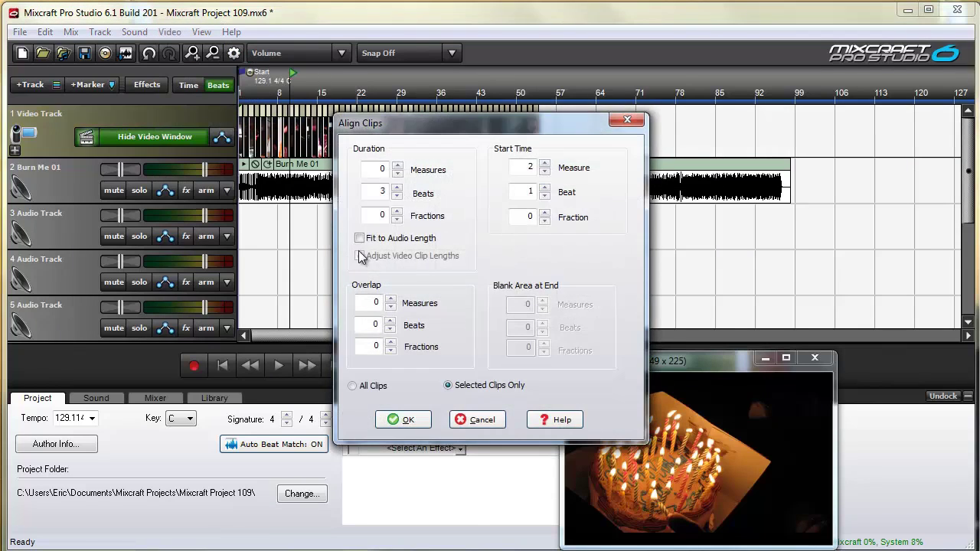
click(360, 239)
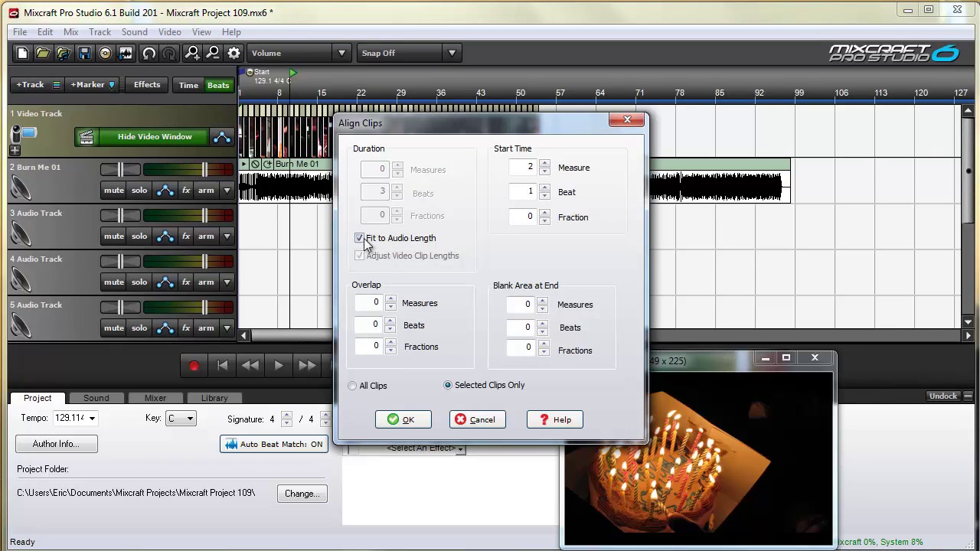
click(354, 386)
click(408, 420)
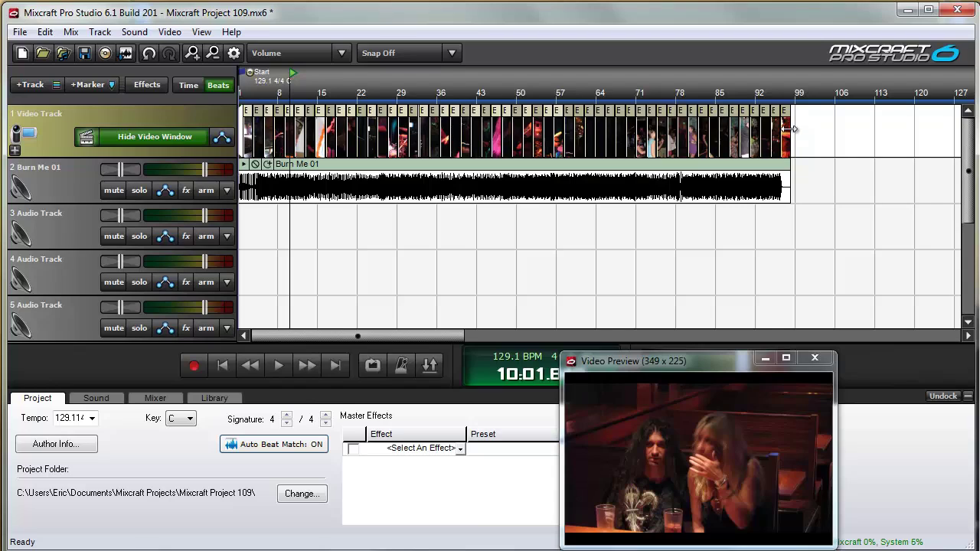
click(280, 365)
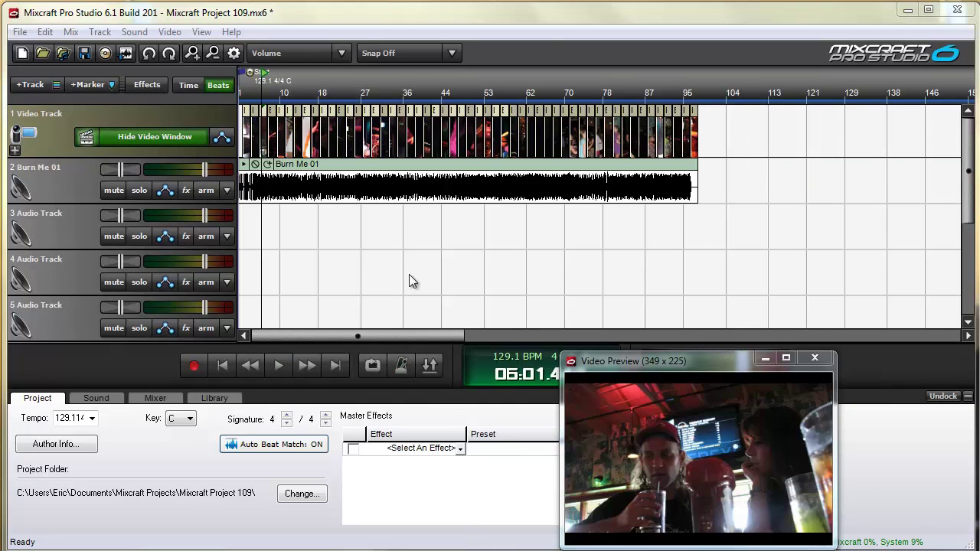
click(410, 274)
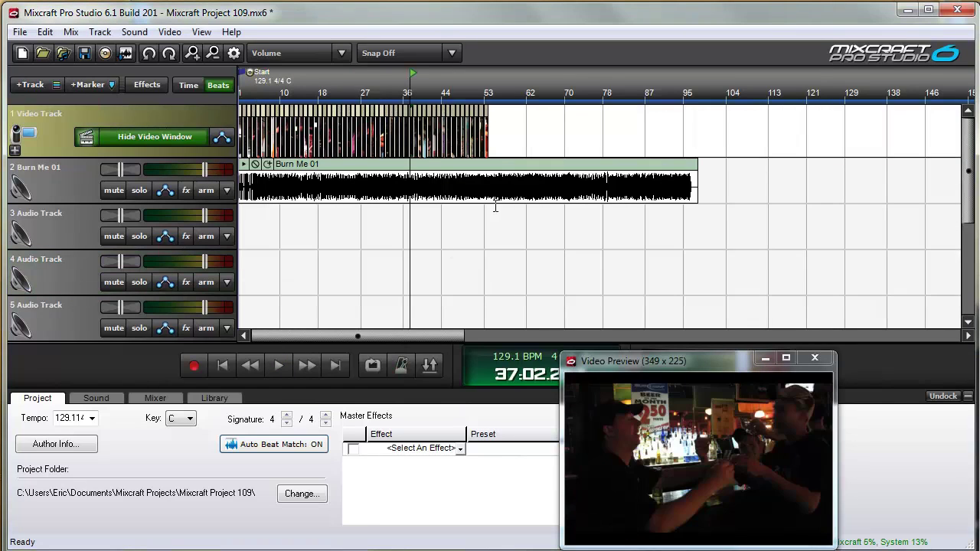
Step: Add the home video 2012-09-20_15-59-43_214.3gp to the video track, listing All Files types
right_click(508, 115)
click(582, 263)
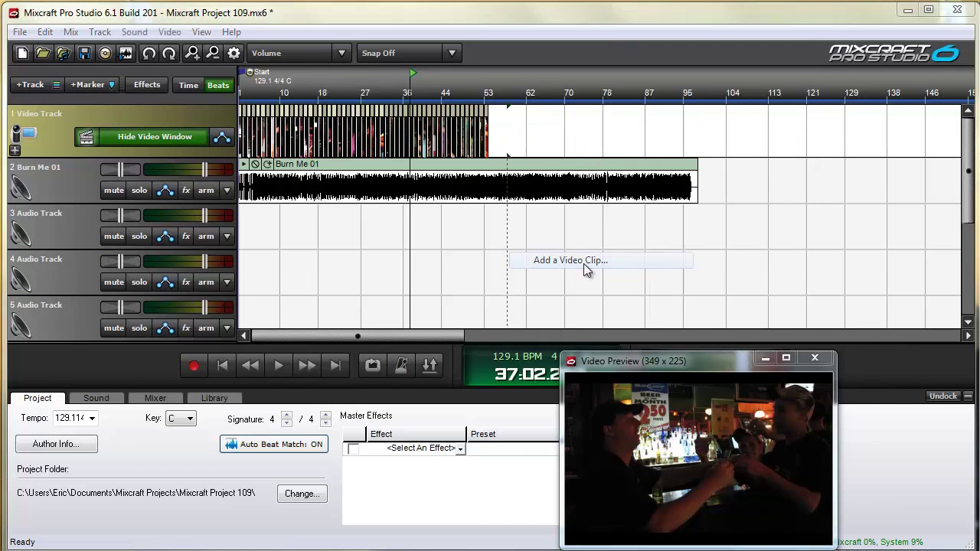
click(511, 479)
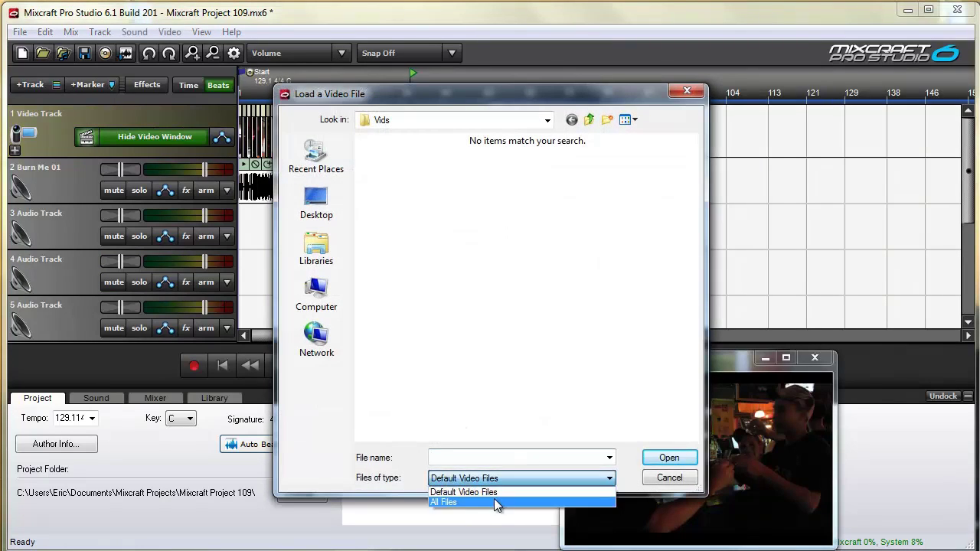
click(495, 499)
double_click(664, 194)
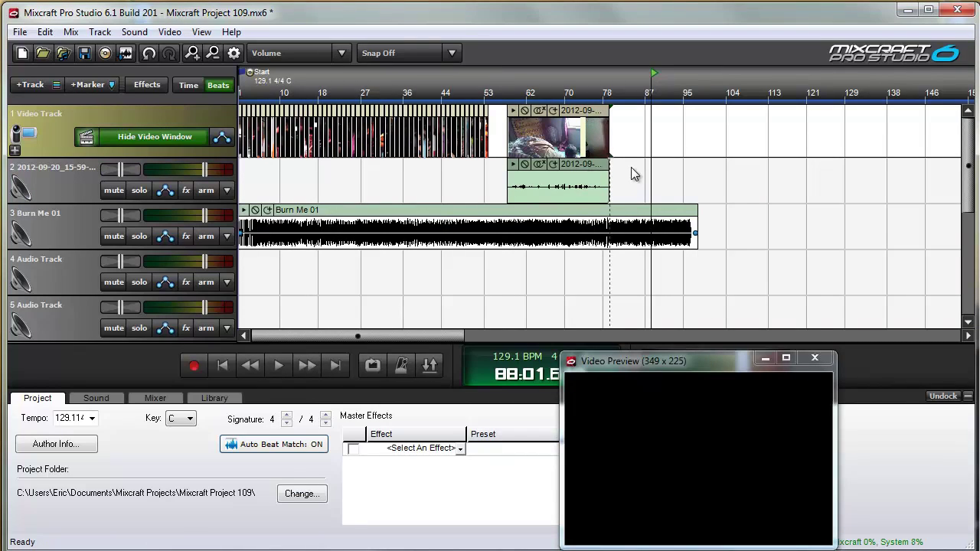
click(601, 173)
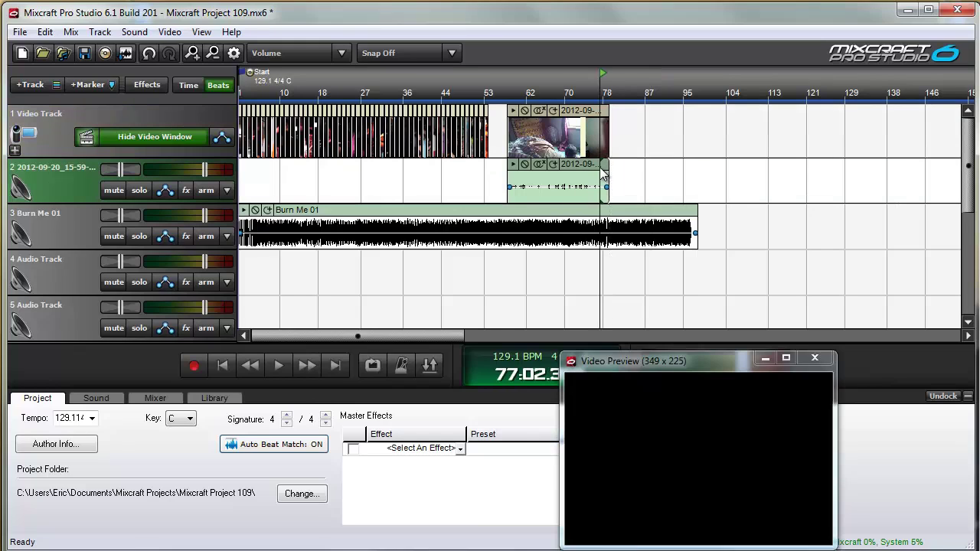
Step: Unlink and delete the home video's audio clip, then move Burn Me 01 up to track 2
right_click(586, 170)
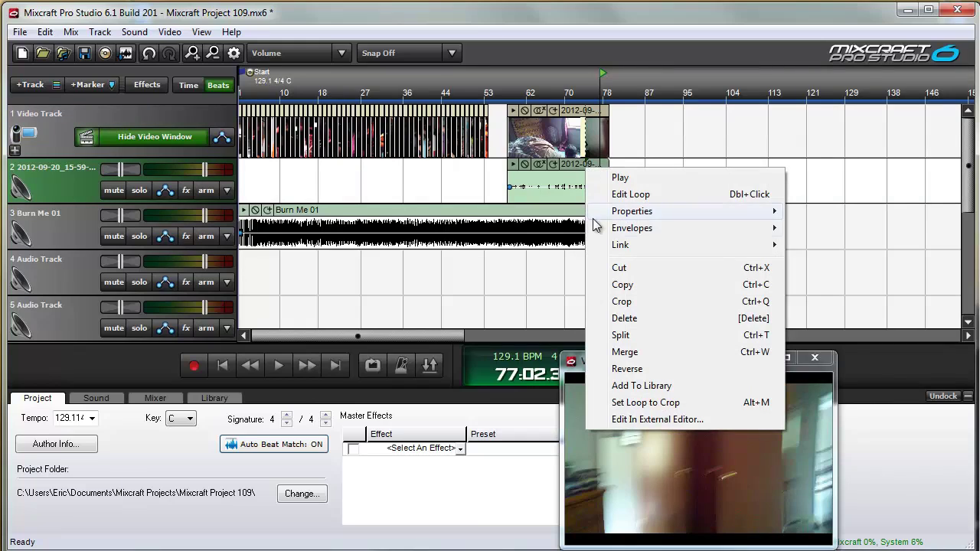
mouse_move(756, 246)
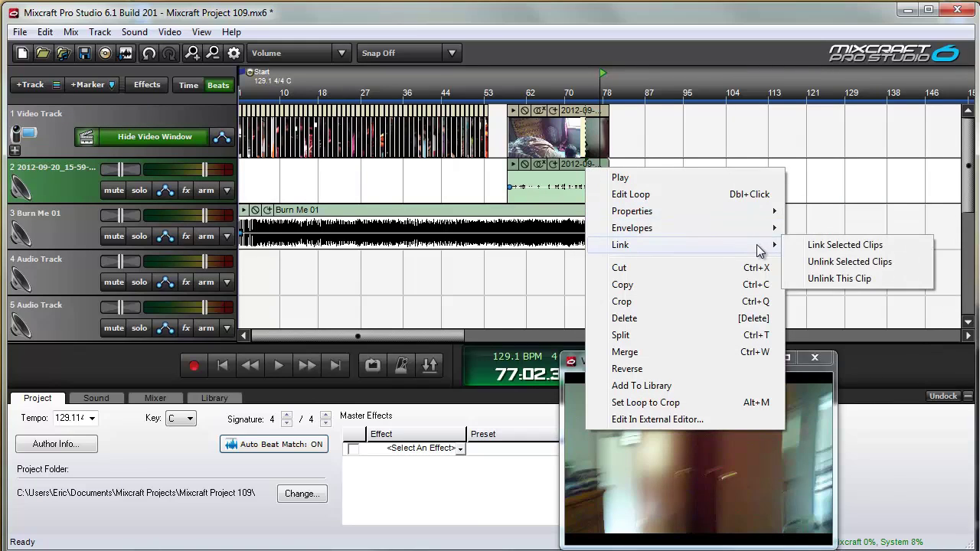
click(839, 262)
click(598, 175)
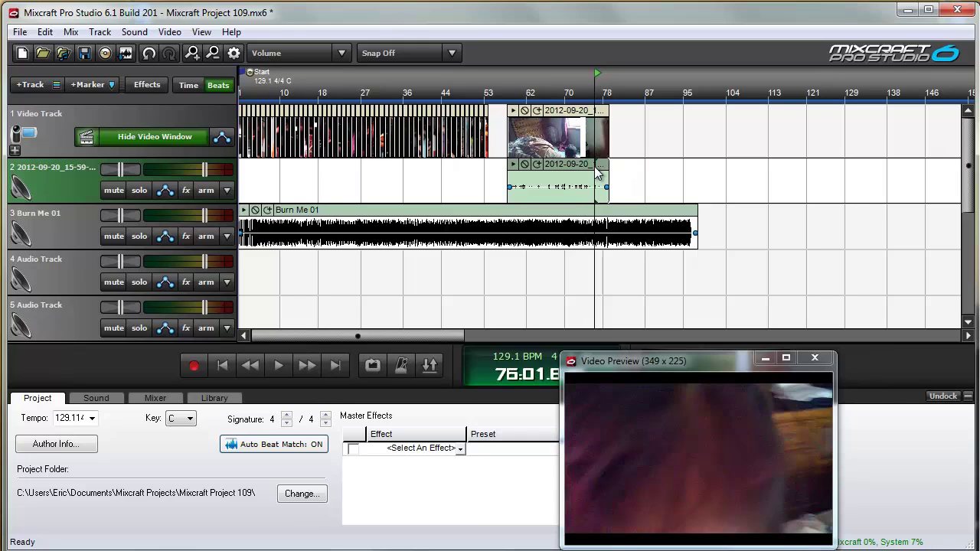
key(Delete)
drag(565, 213, 542, 175)
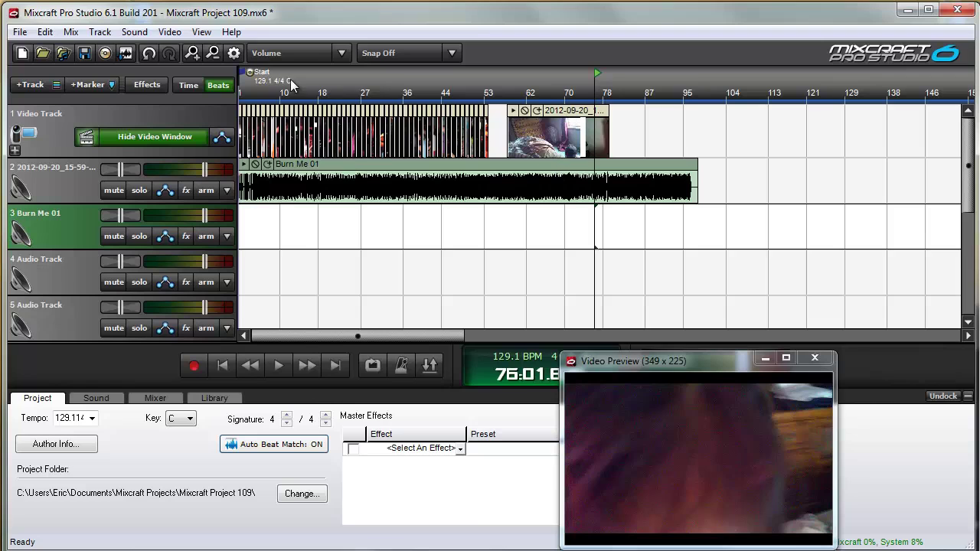
click(171, 33)
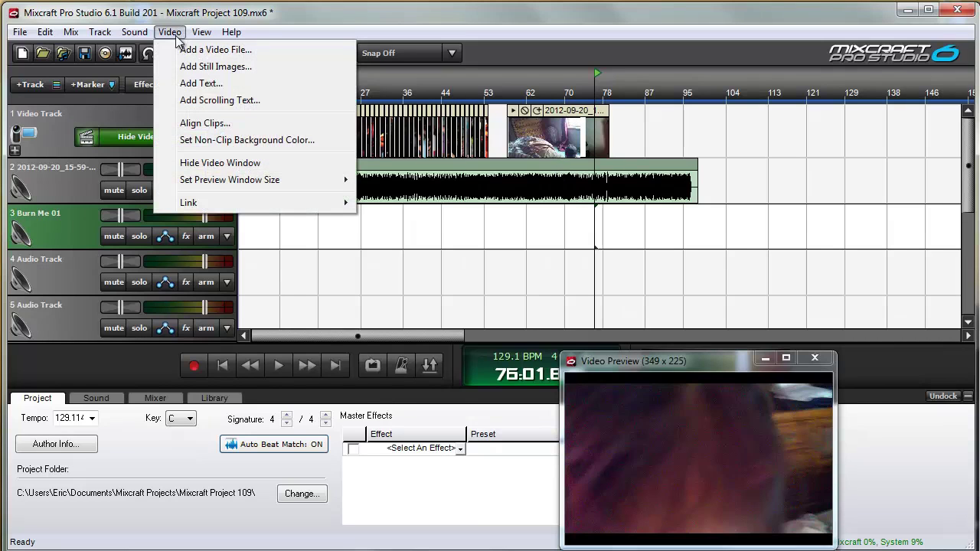
Step: Align all photo and video clips at 4 beats each, with Fit to Audio Length turned off
click(205, 123)
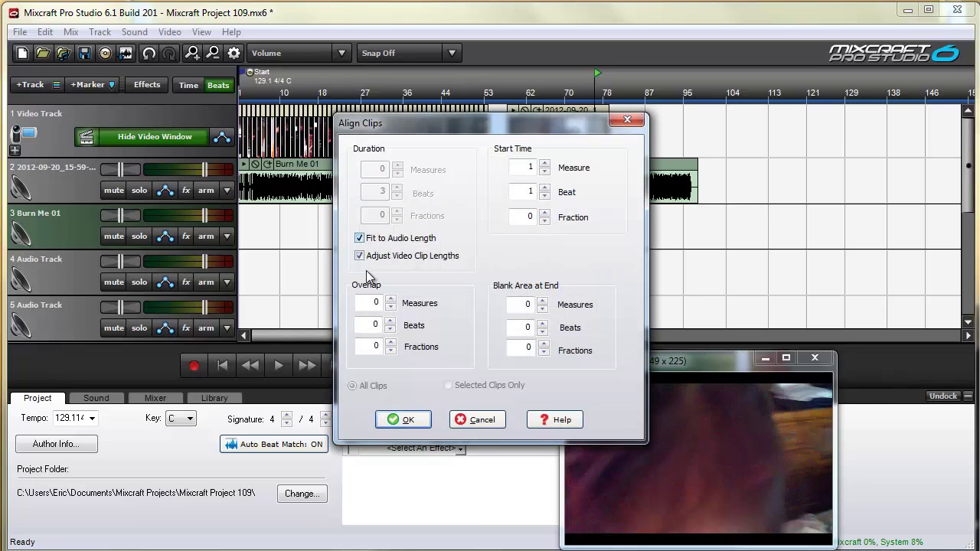
click(360, 239)
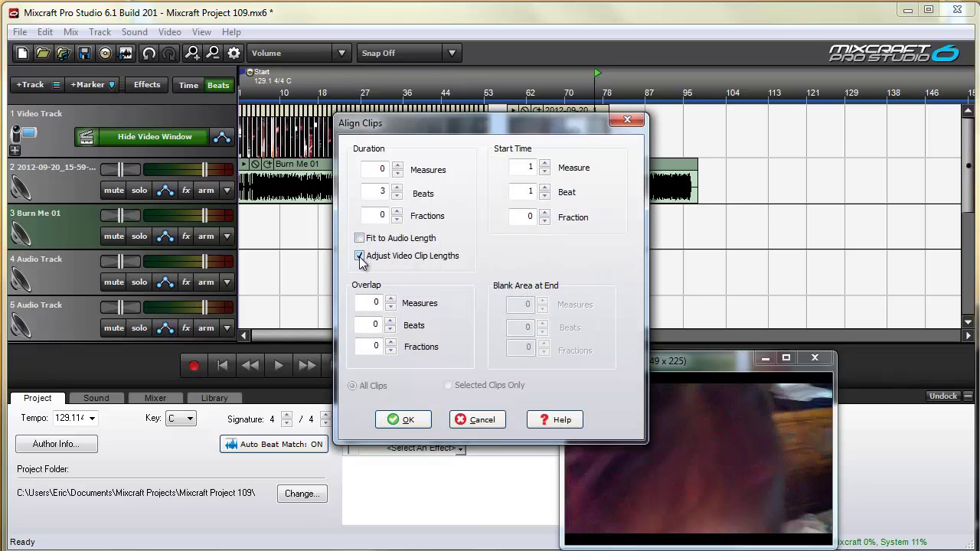
click(398, 188)
click(401, 424)
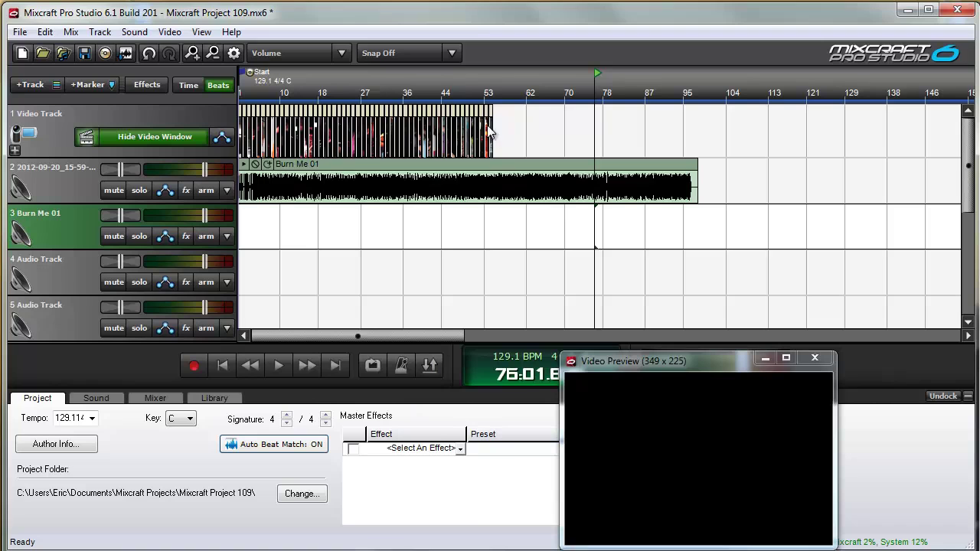
Step: Play back from bar 53 to check where the clips end, then reopen Align Clips
click(491, 234)
scroll(493, 235, up, 3)
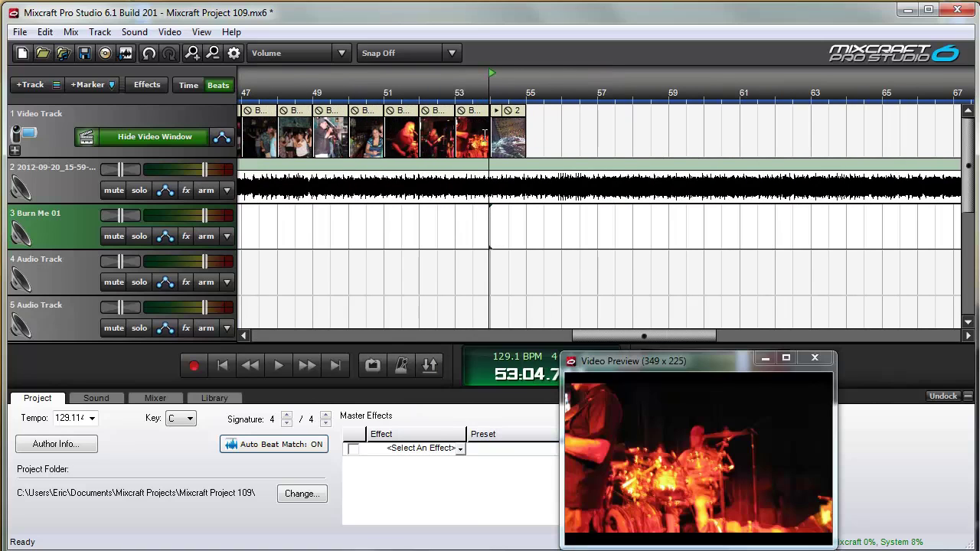
click(460, 81)
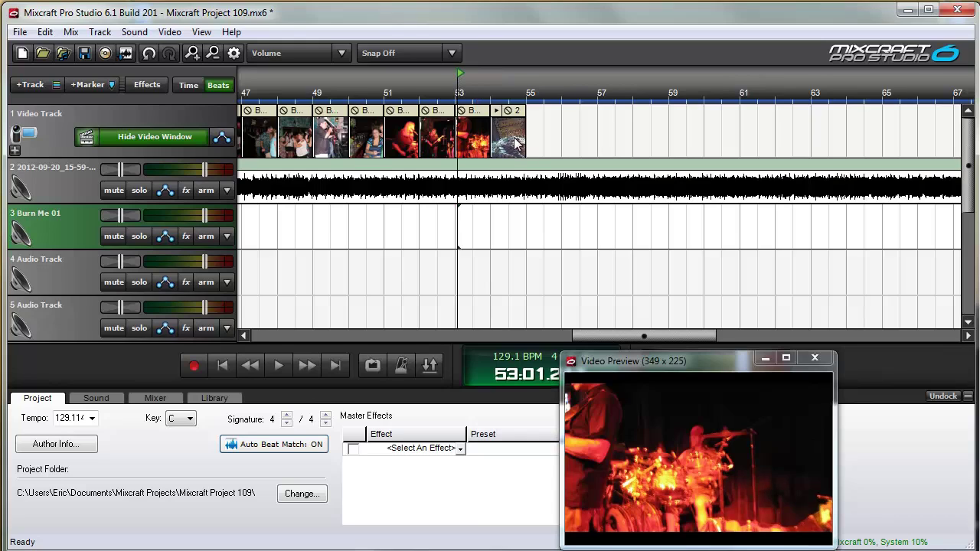
key(space)
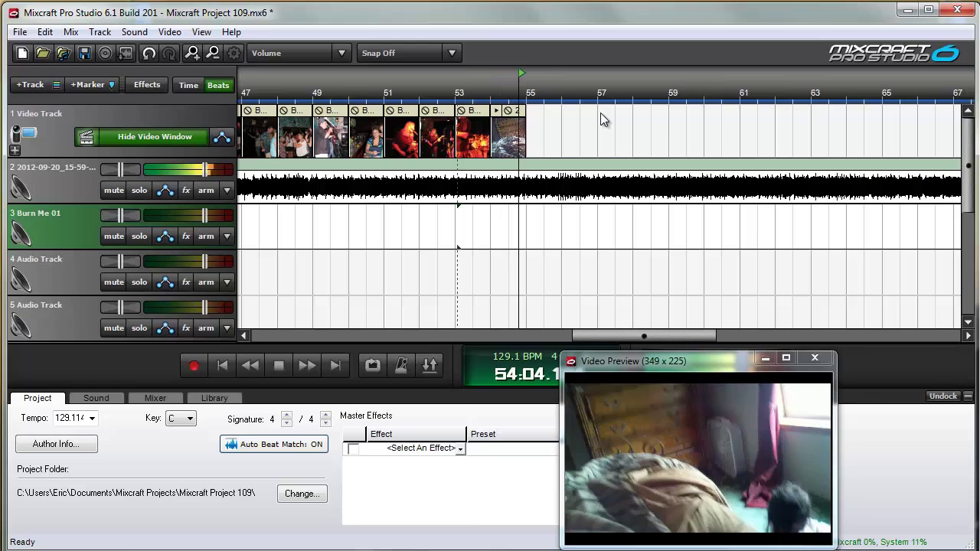
key(space)
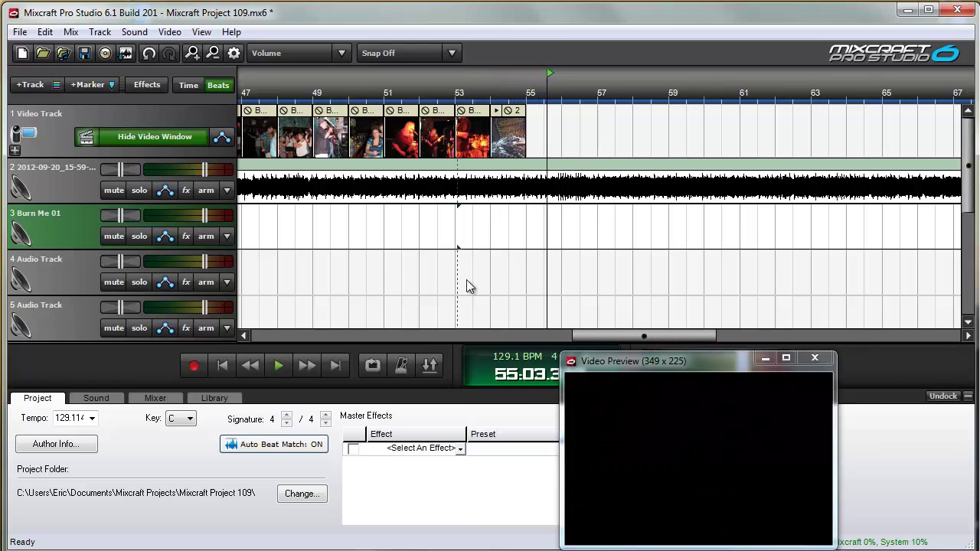
key(ctrl+shift+a)
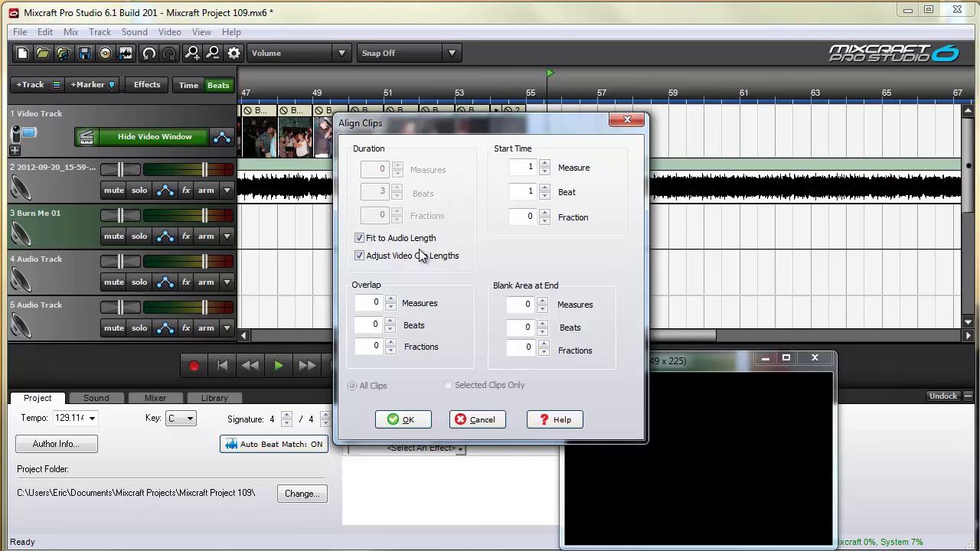
Step: Realign the clips with Fit to Audio Length so they stretch to the song's end
click(405, 419)
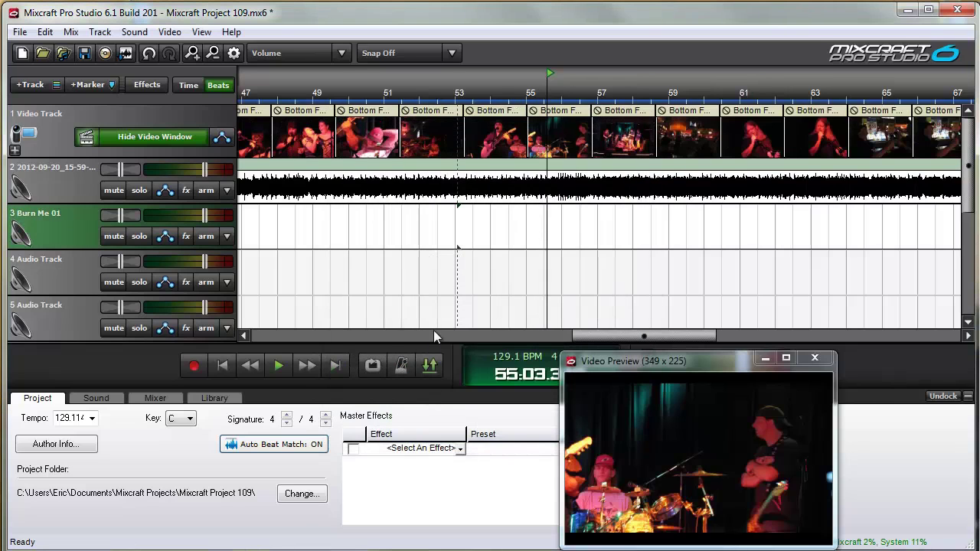
scroll(442, 261, down, 4)
scroll(443, 261, down, 2)
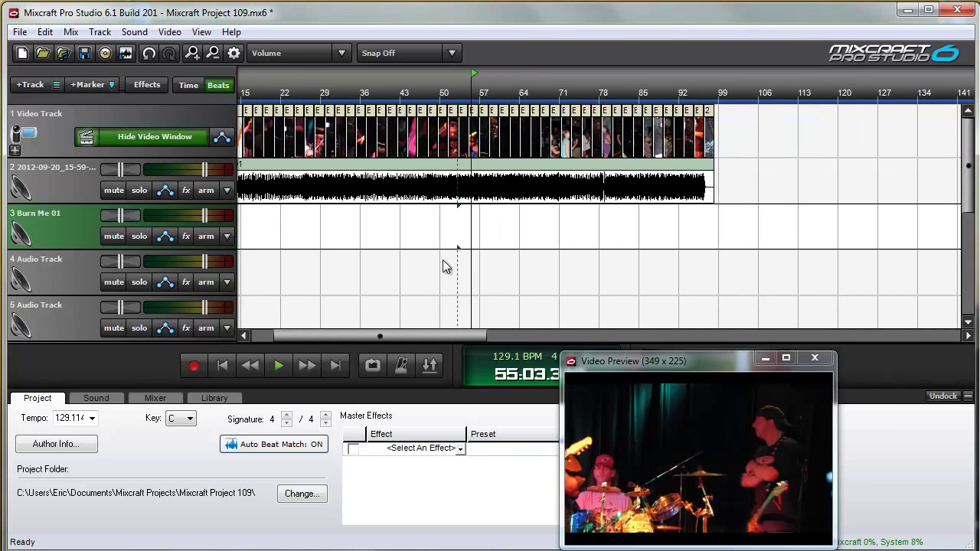
Step: Play from around bar 92 to check the ending, and expand the Video Track to show its 1.1 Text lane
click(681, 75)
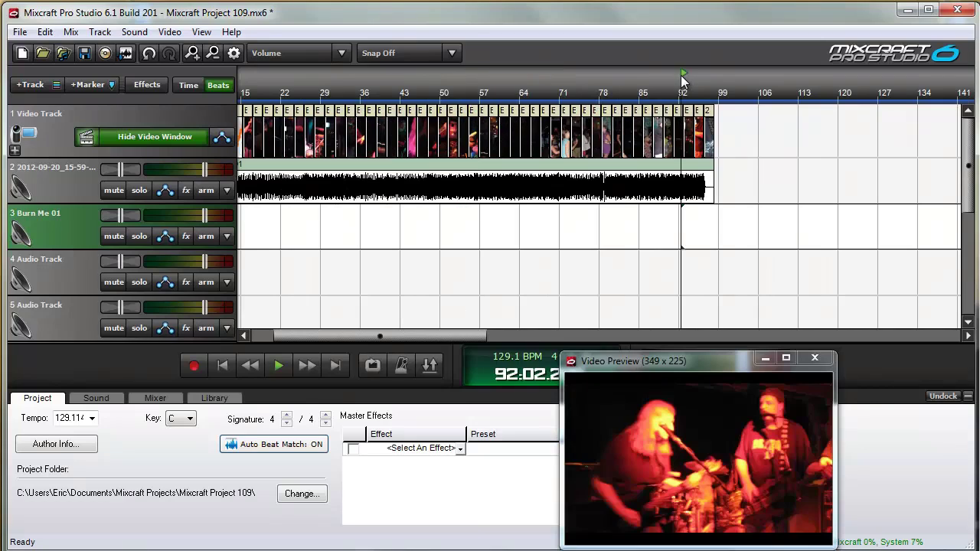
key(space)
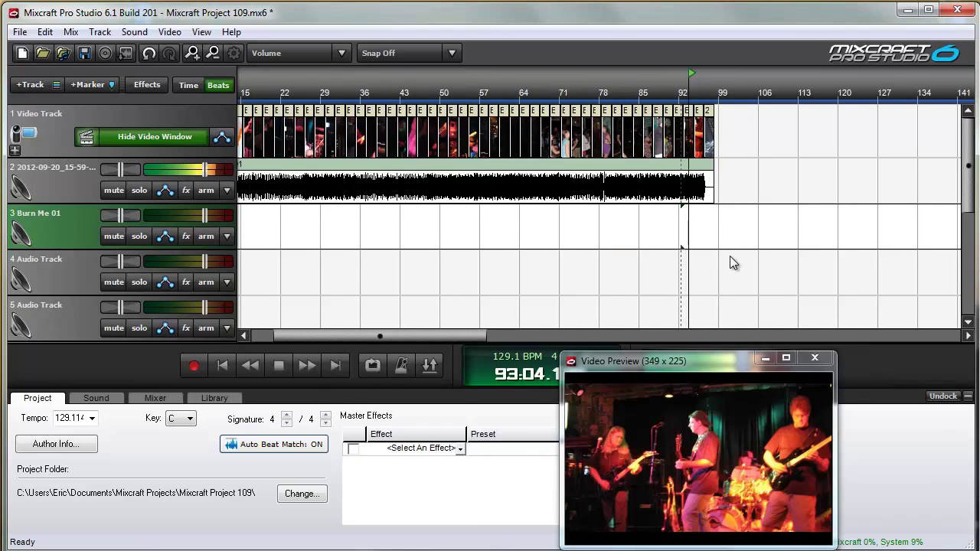
scroll(747, 199, up, 2)
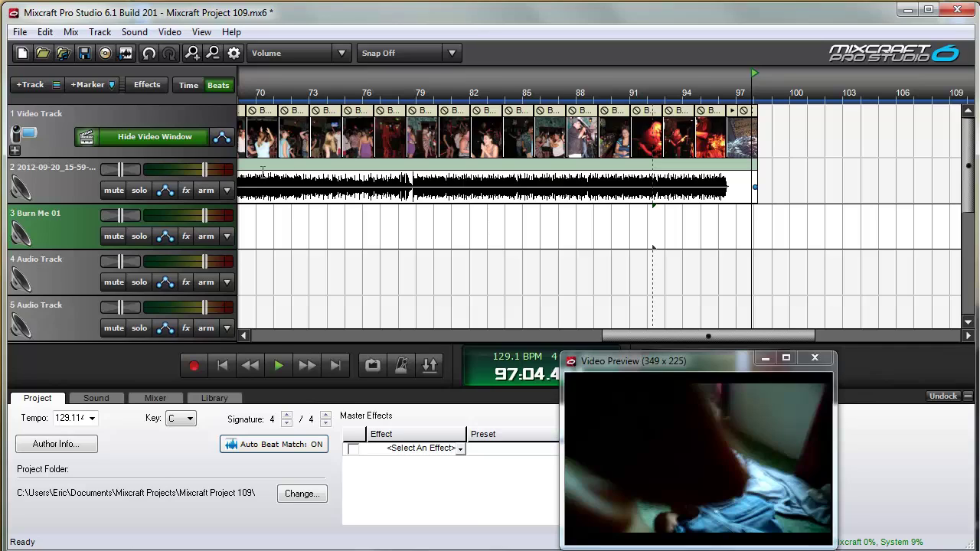
click(15, 150)
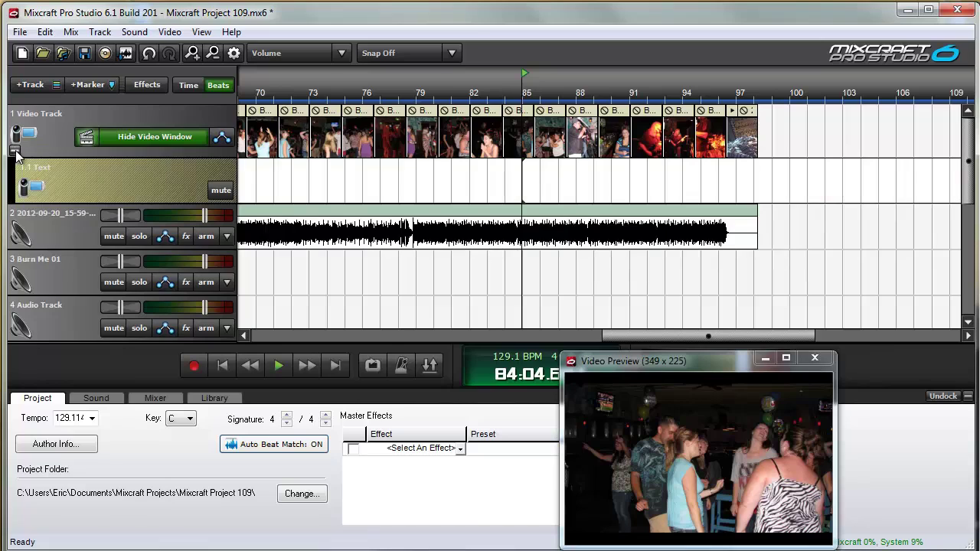